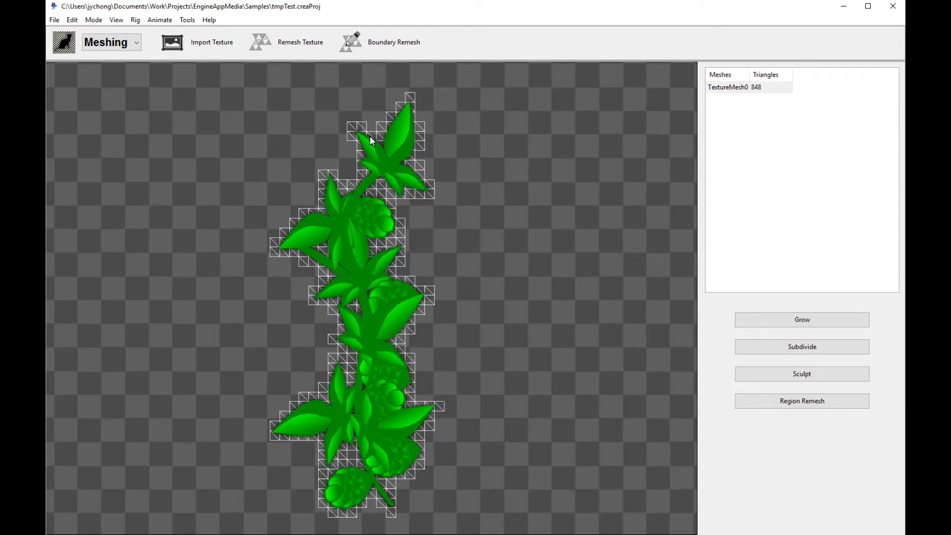
Switch to Rig mode and add TextureMesh0 as a rig region
left_click(113, 42)
left_click(120, 66)
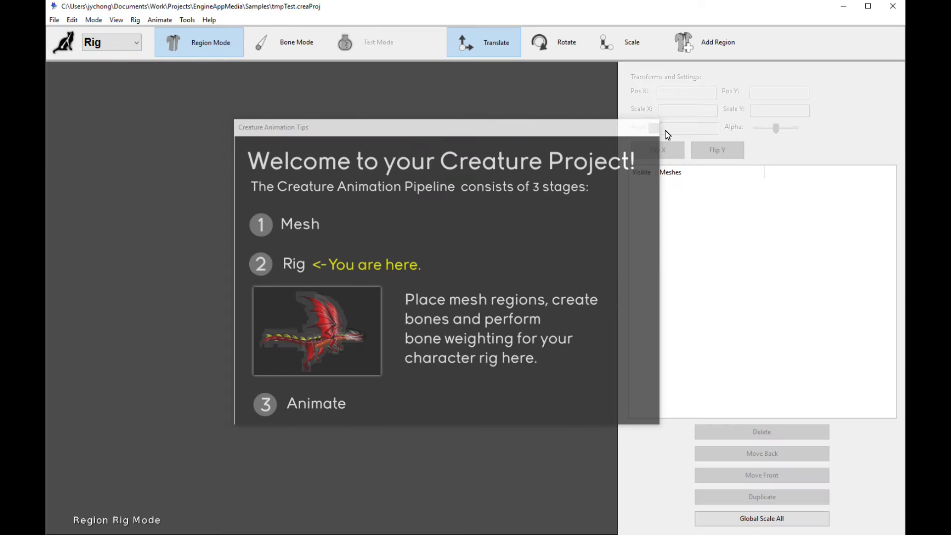
left_click(653, 127)
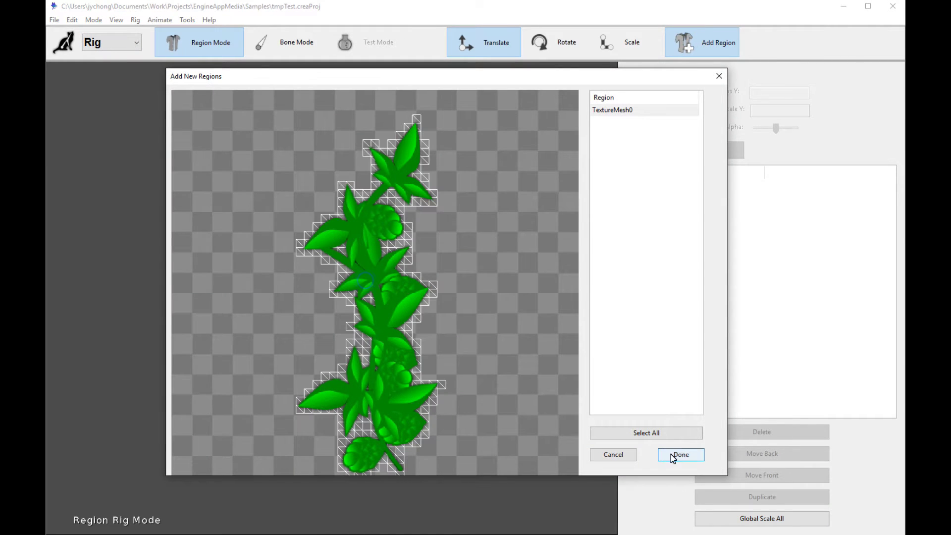
left_click(676, 452)
Draw a seven-bone chain, Bone_0 to Bone_6, up the vine's stem
left_click(281, 51)
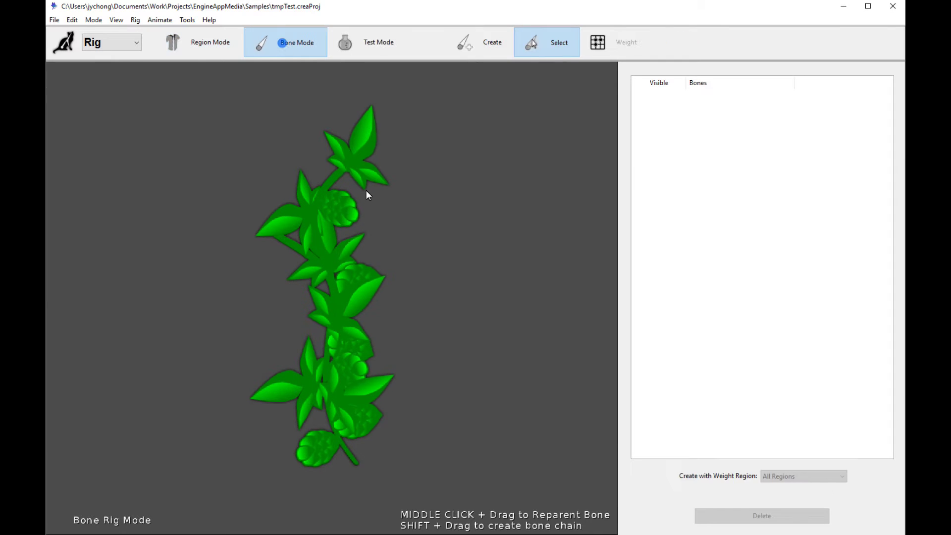
key("c")
left_click_drag(341, 465, 326, 104)
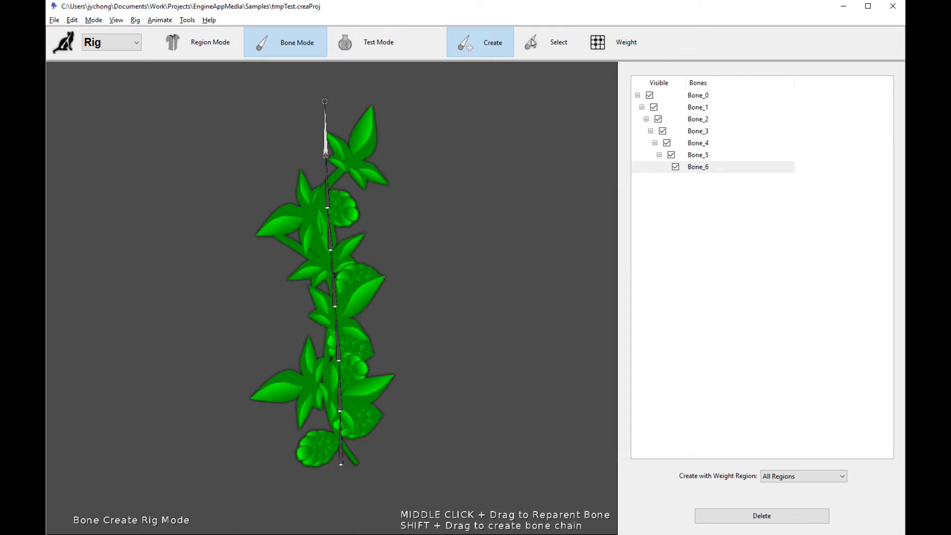
Apply Auto weights to all seven bones, then test-bend the top and lower bones in Test Mode
left_click(627, 48)
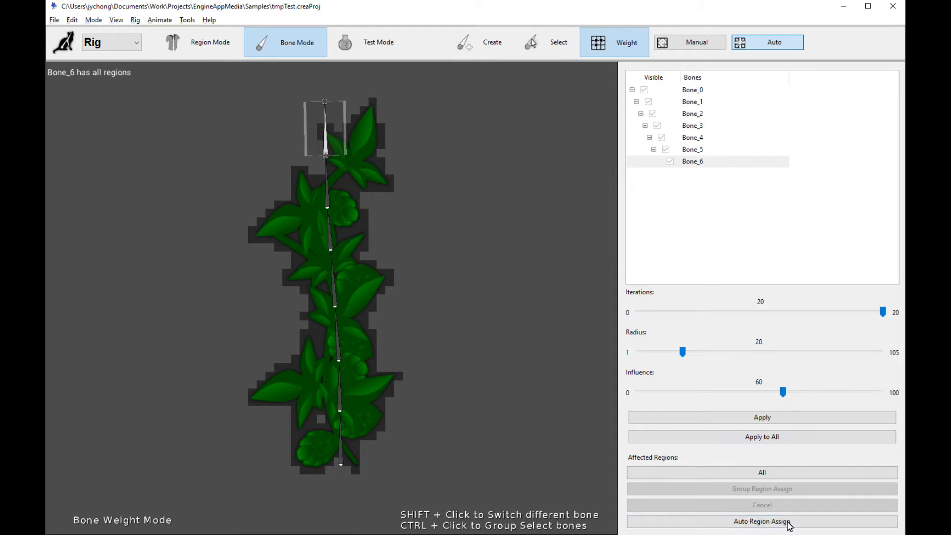
left_click(750, 436)
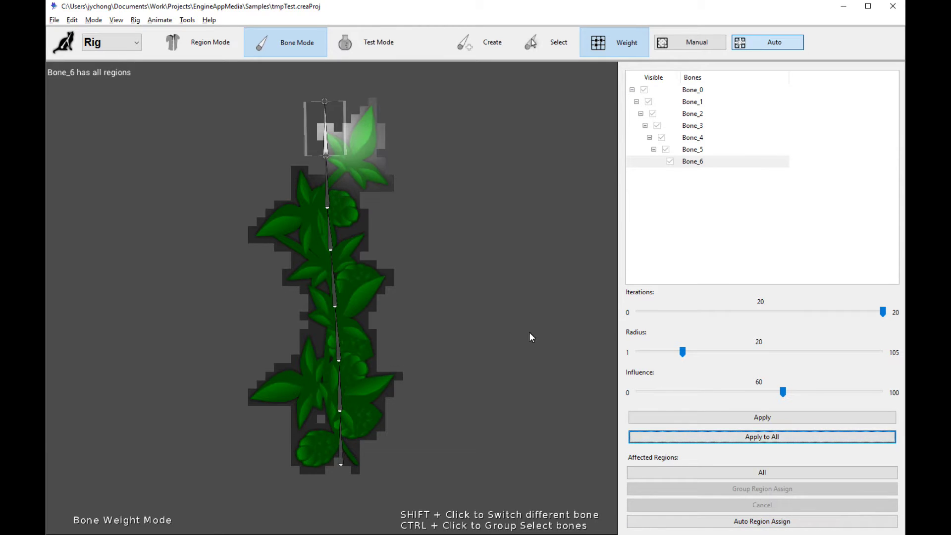
left_click(382, 42)
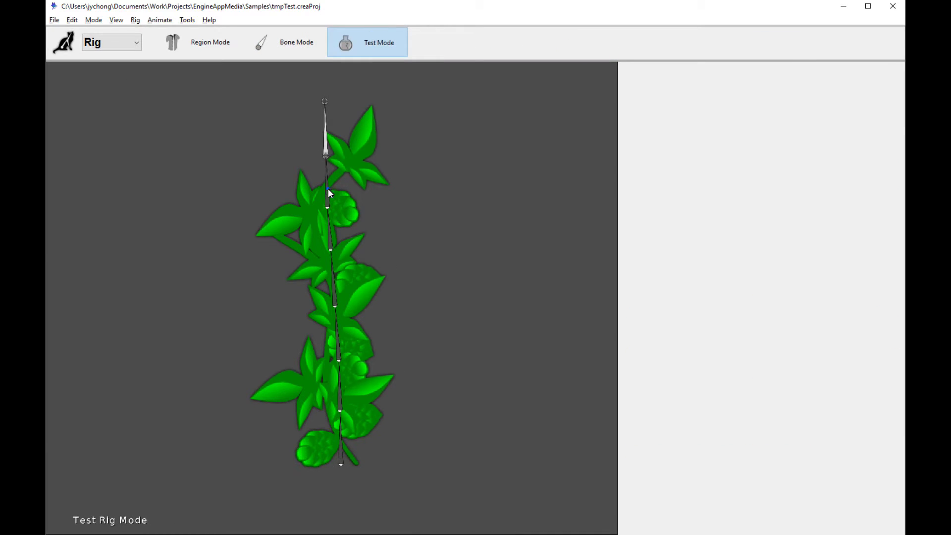
left_click_drag(329, 163, 322, 253)
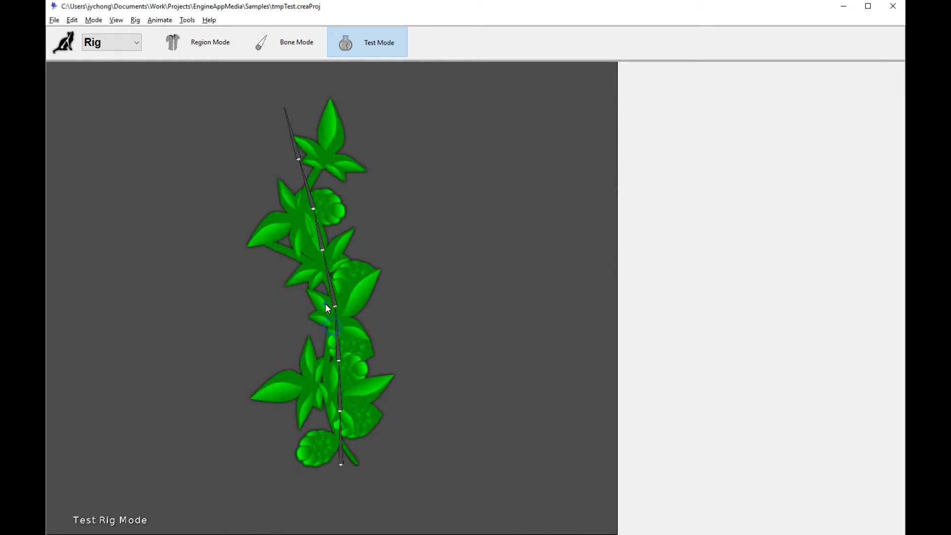
left_click_drag(338, 314, 346, 307)
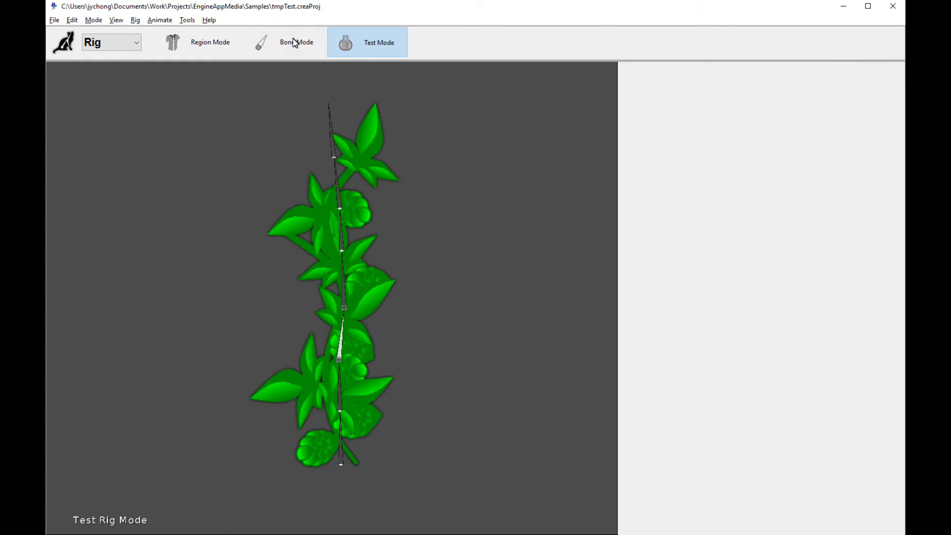
left_click(294, 43)
left_click(114, 42)
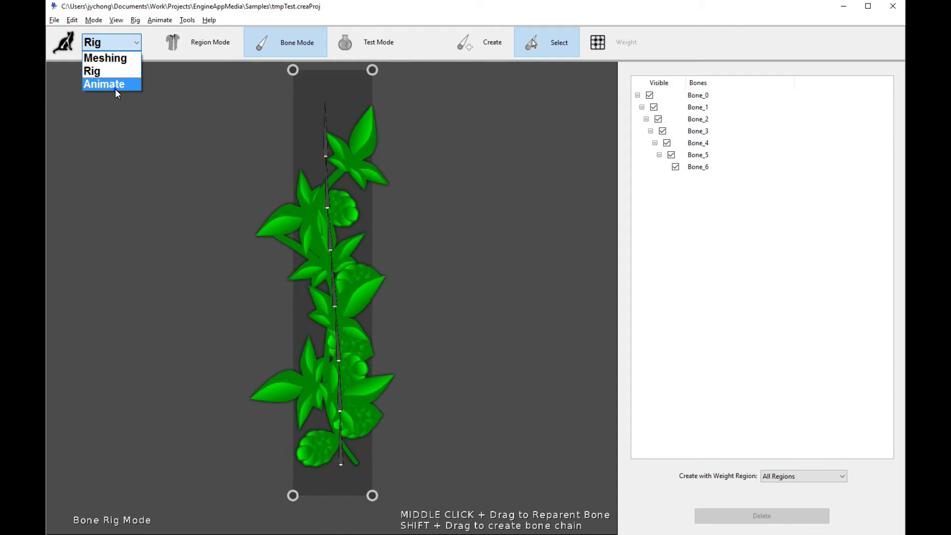
Switch to the Animate stage and dismiss the welcome tips
left_click(115, 88)
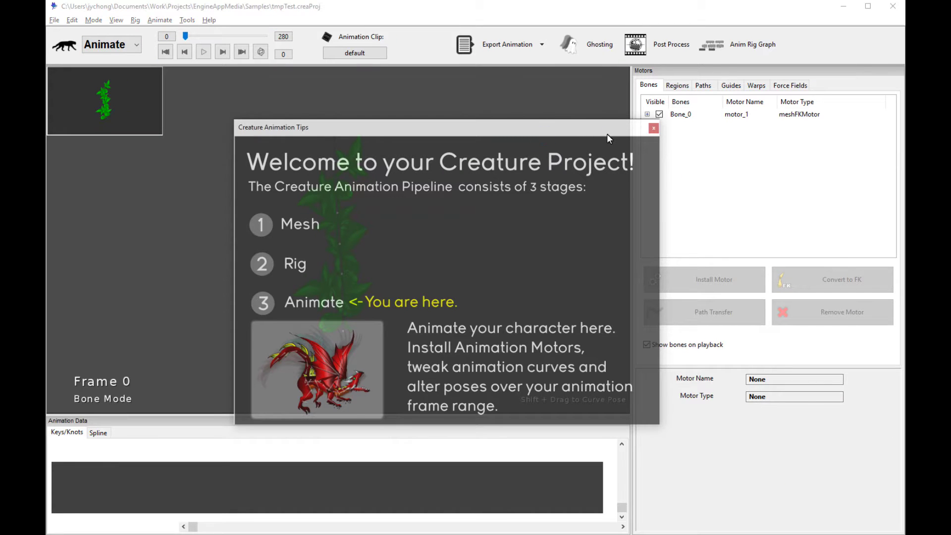
left_click_drag(653, 129, 765, 206)
left_click(766, 205)
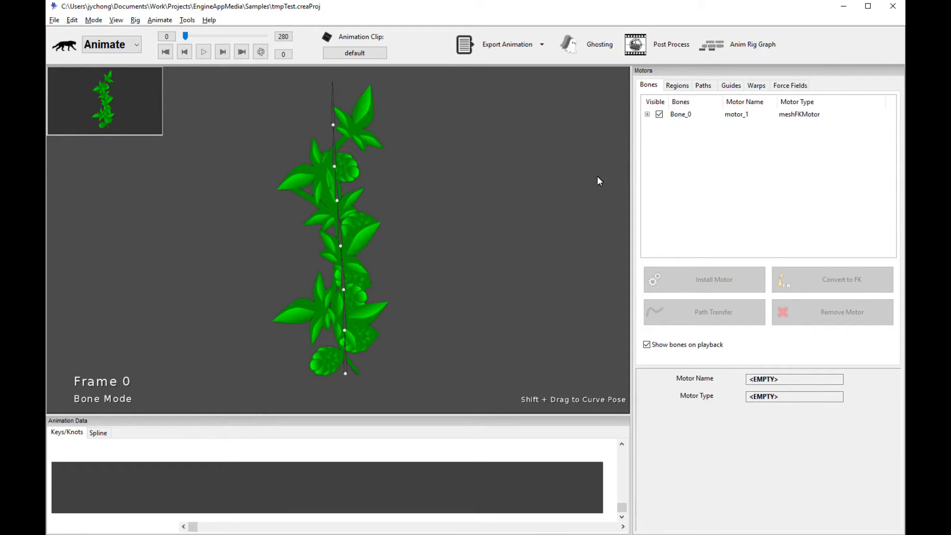
Install a Simple Transform Motor on the TextureMesh0 vine region
left_click(686, 89)
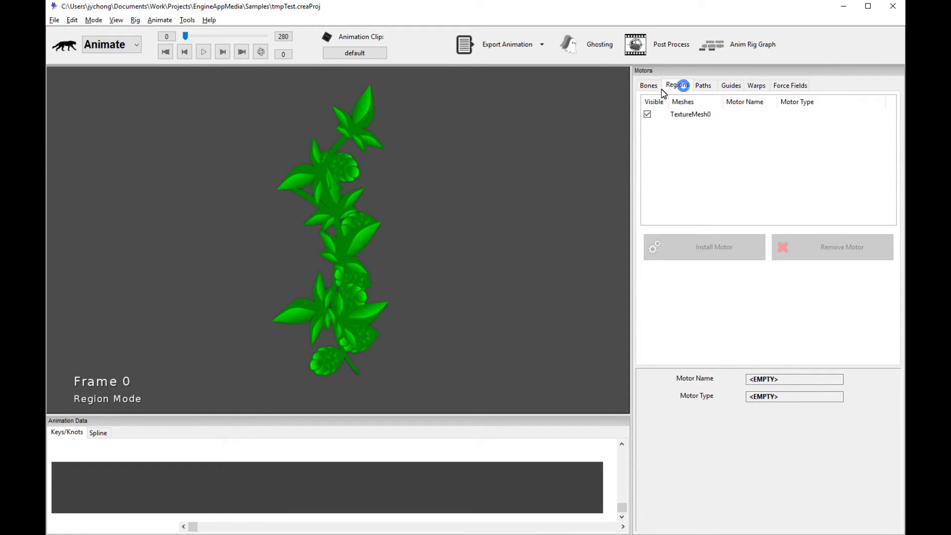
left_click(350, 213)
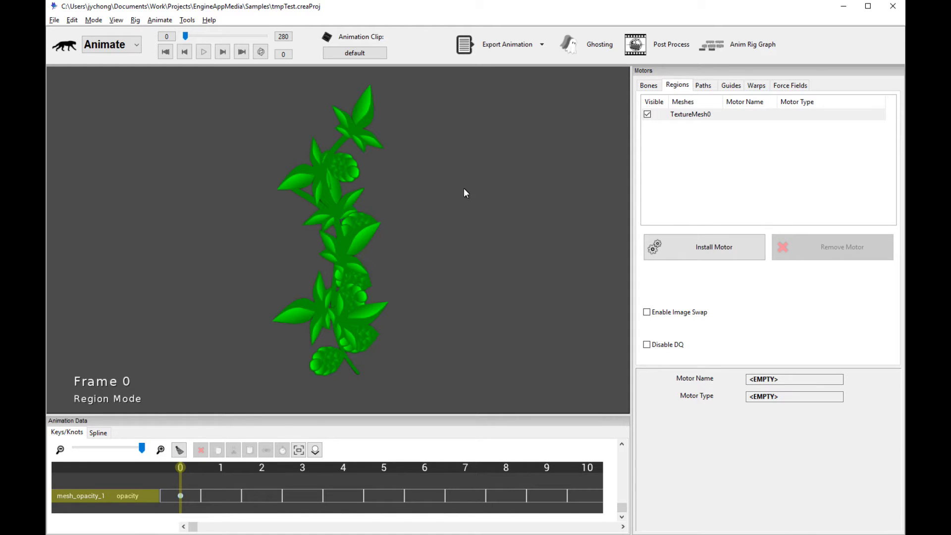
left_click(722, 252)
scroll(547, 302, "down", 1)
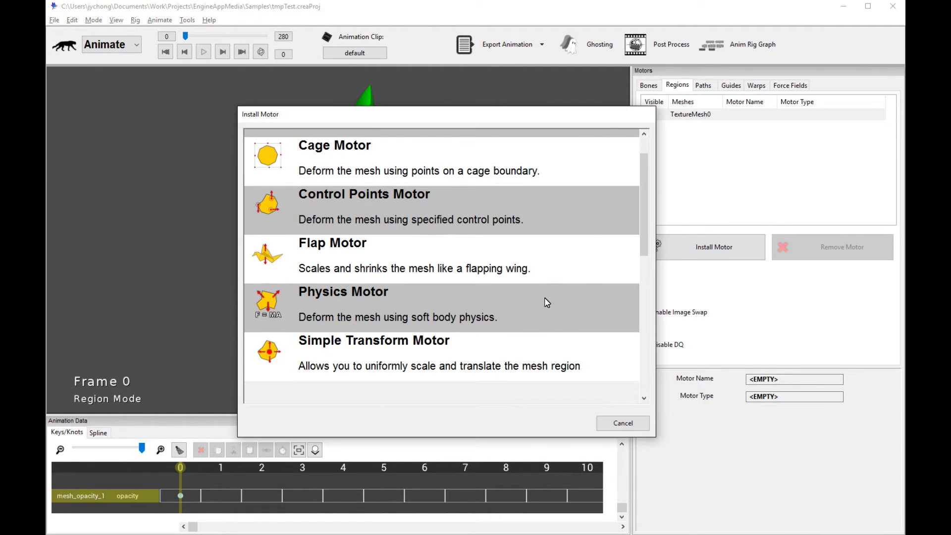
left_click(396, 364)
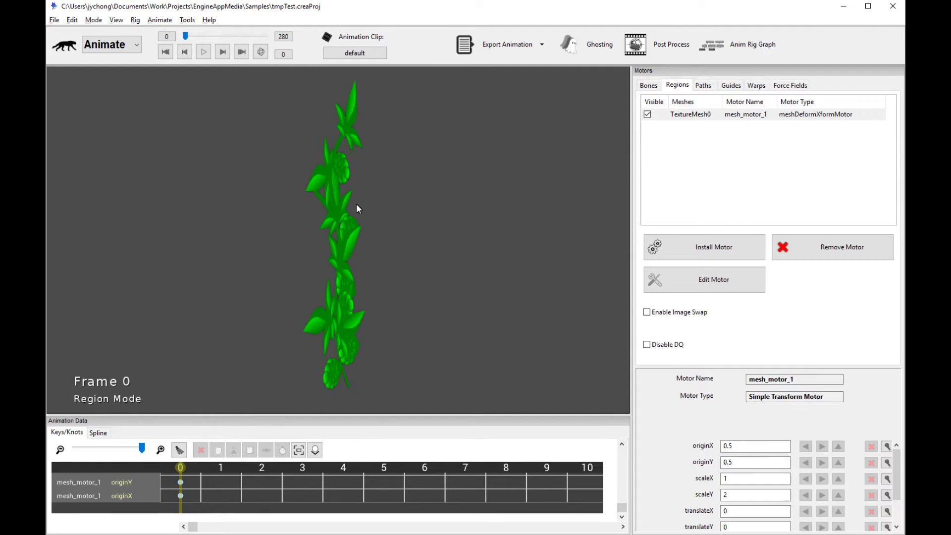
Deselect the transform motor and bring up the bone motors list
left_click(410, 266)
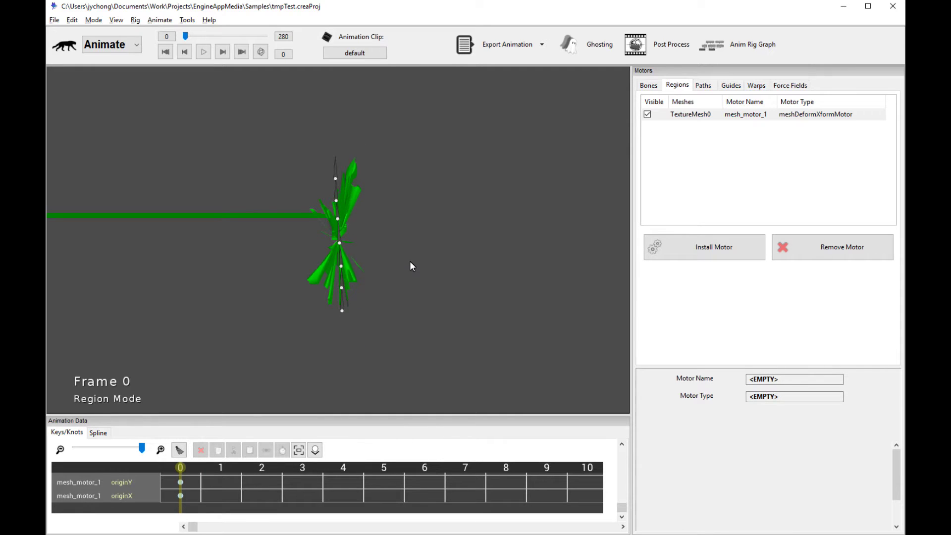
left_click(648, 85)
Place mesh_motor_1's origin at the vine's base (originX 0.62634, originY 0.038207)
left_click(678, 84)
left_click(352, 228)
scroll(341, 255, "up", 1)
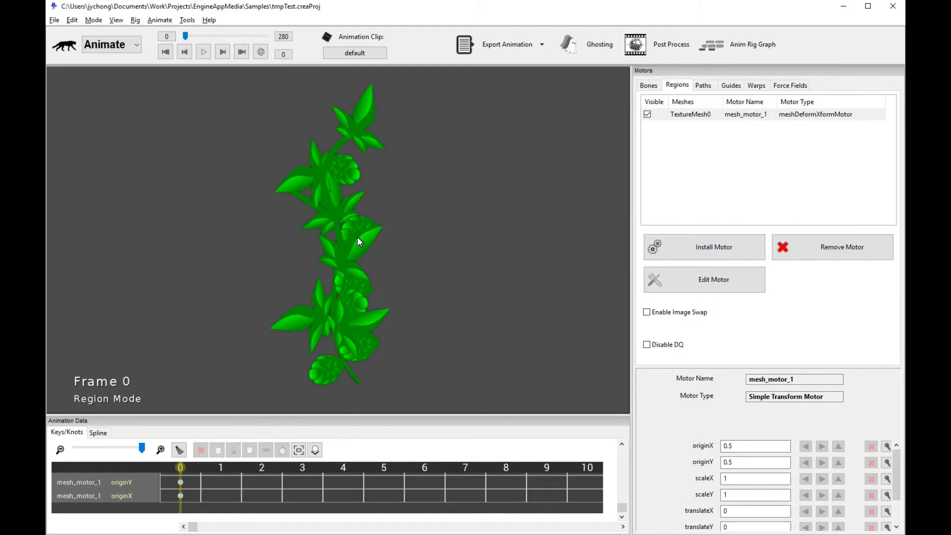
left_click(714, 289)
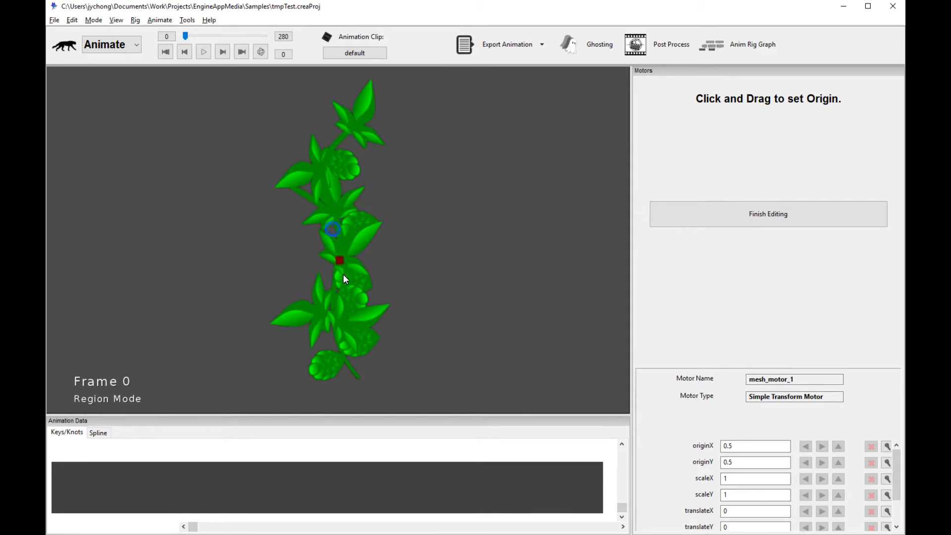
left_click(349, 376)
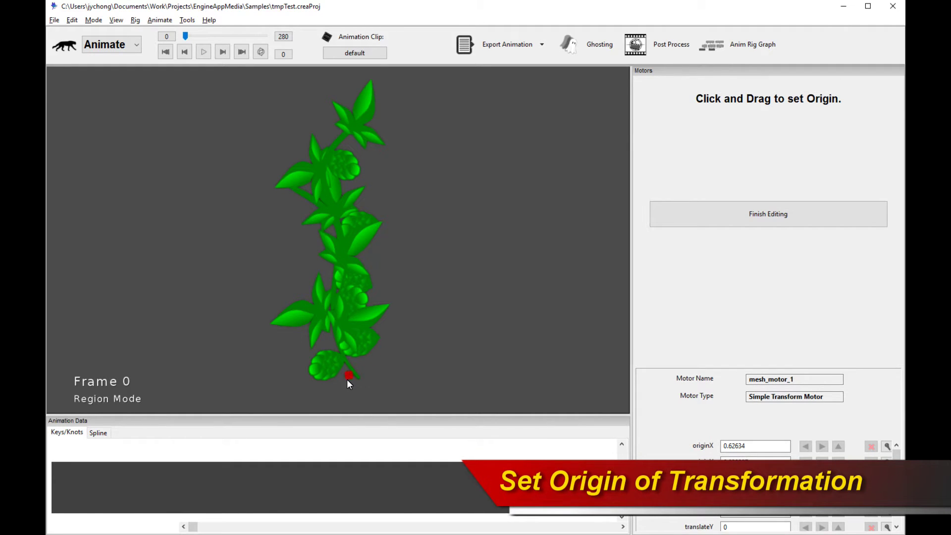
left_click(724, 212)
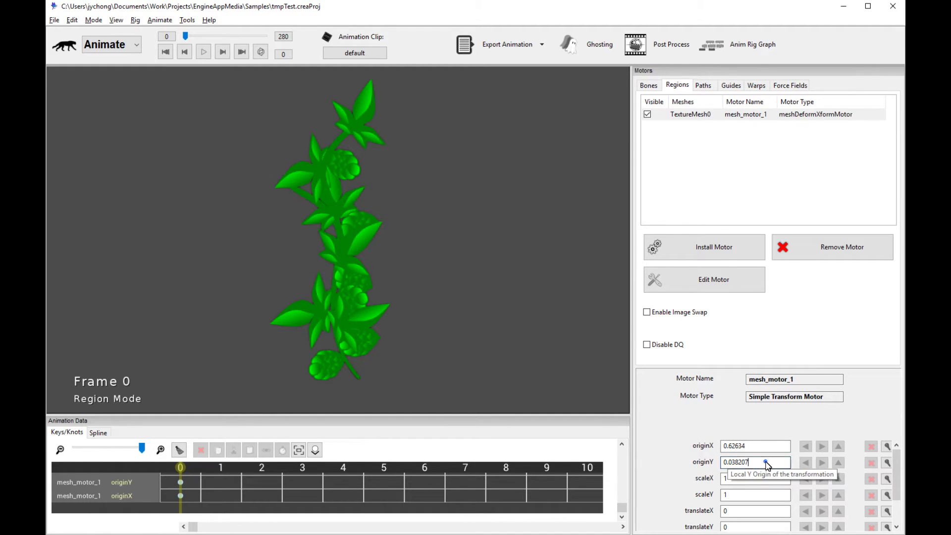
Inspect the originY value, leaving it unchanged
left_click_drag(765, 462, 716, 458)
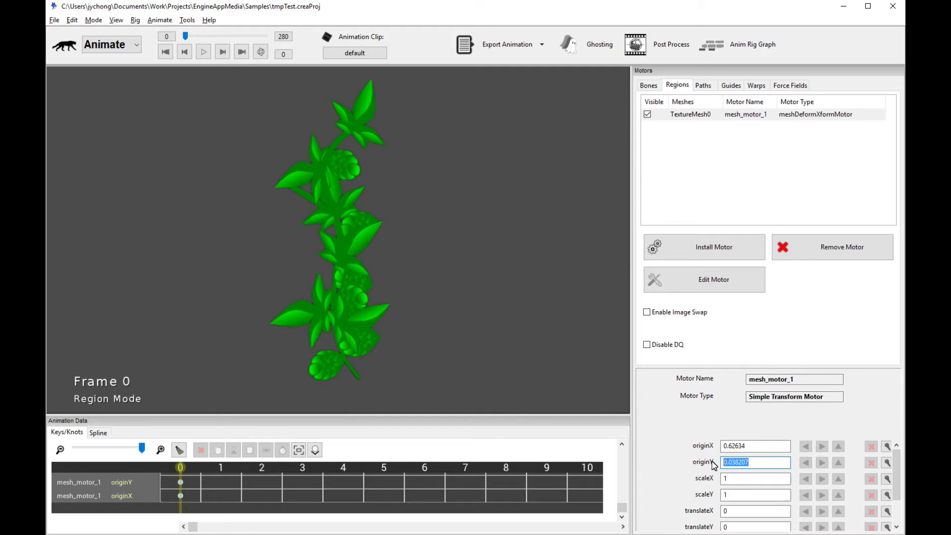
left_click(342, 380)
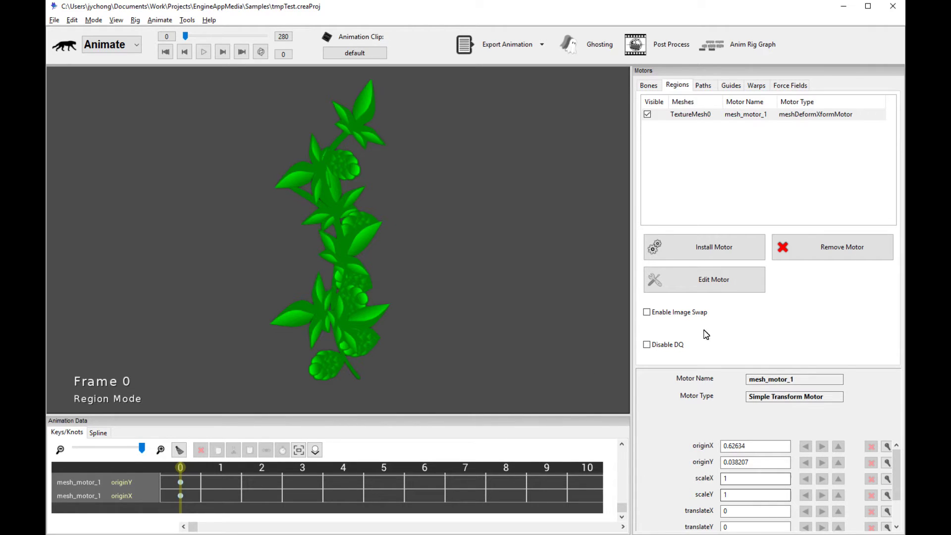
double_click(758, 462)
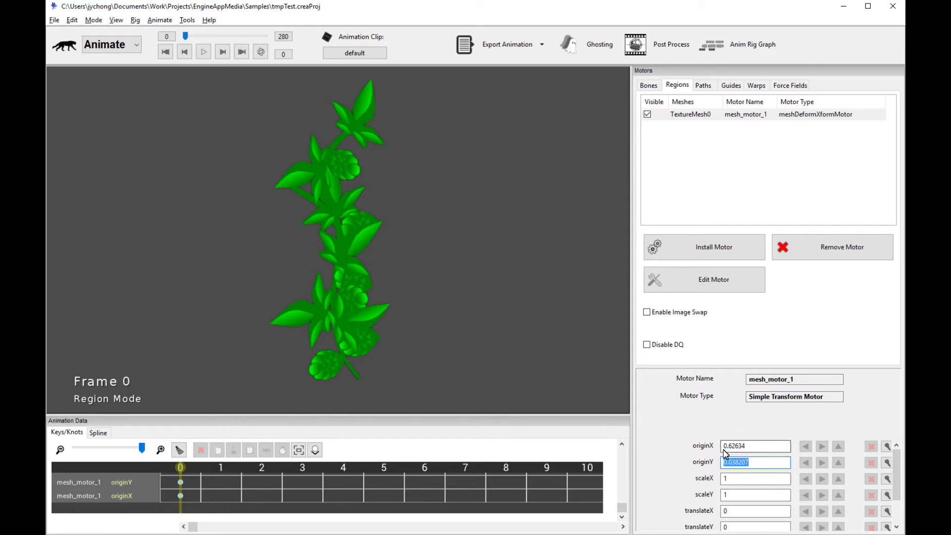
left_click(334, 248)
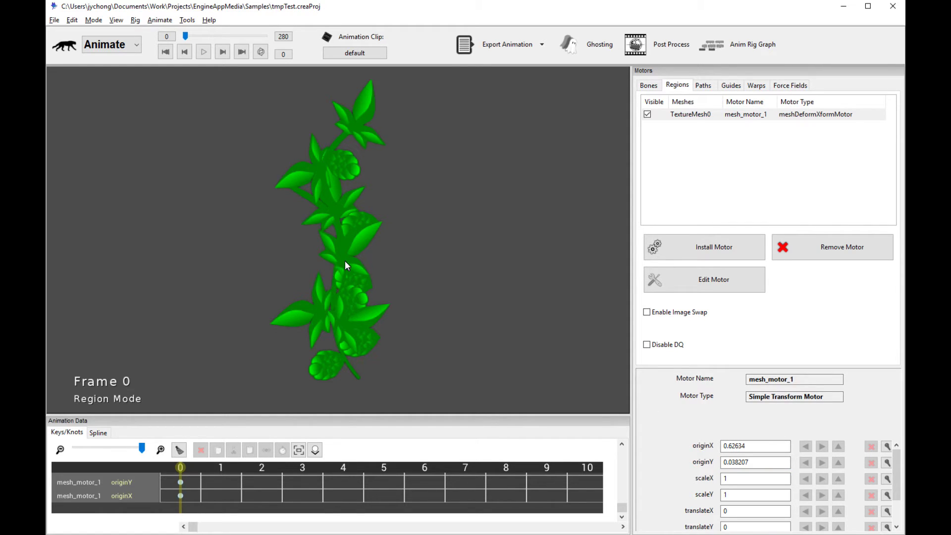
Key mesh_motor_1's scaleY at frame 0, trying 0.5 before settling on 0
left_click(523, 300)
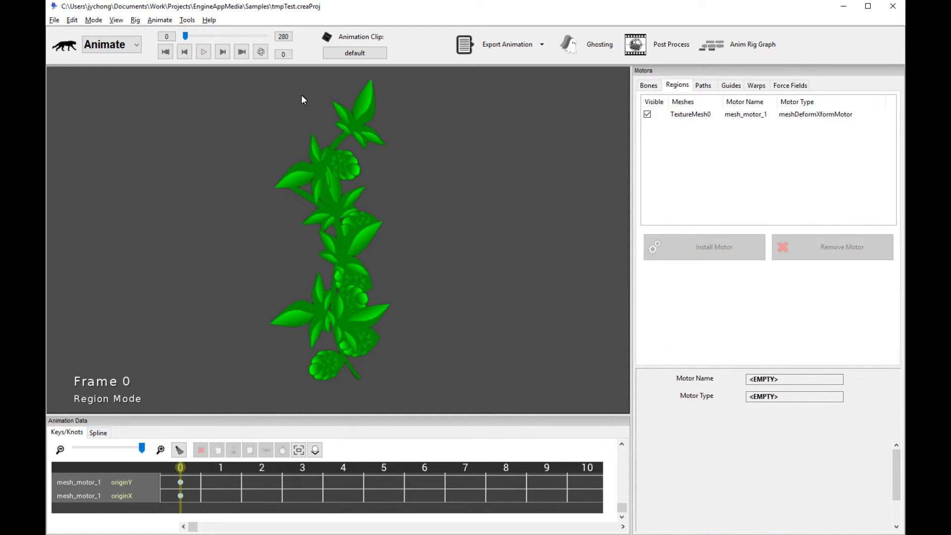
left_click(334, 157)
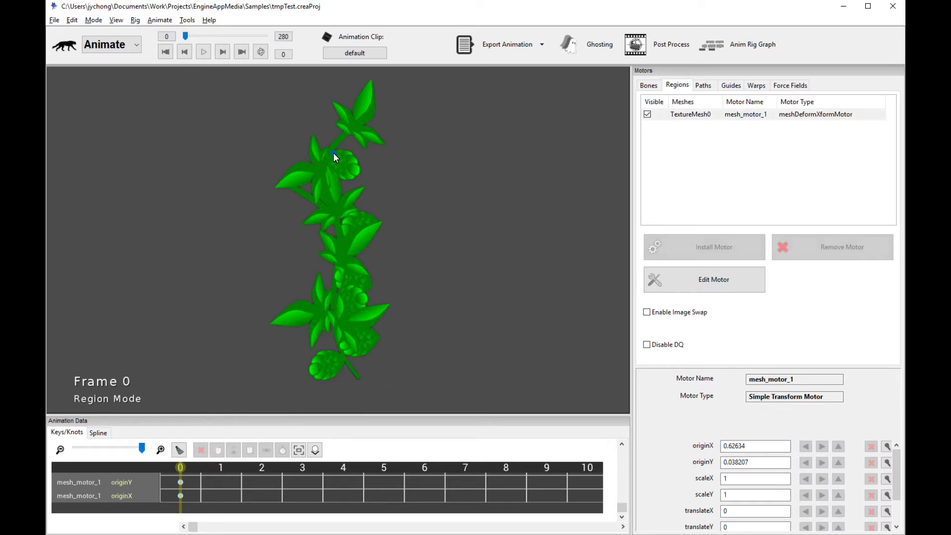
left_click(752, 495)
key("BackSpace")
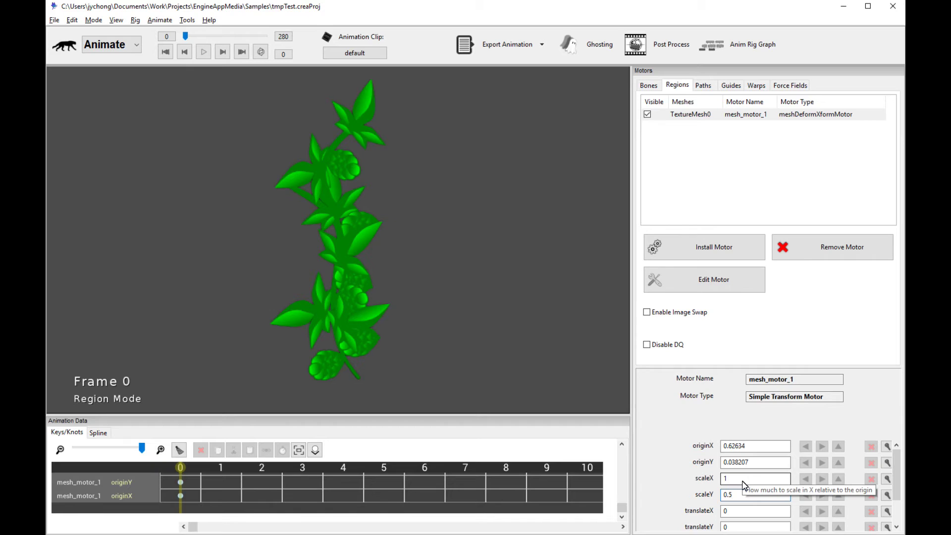
key("Return")
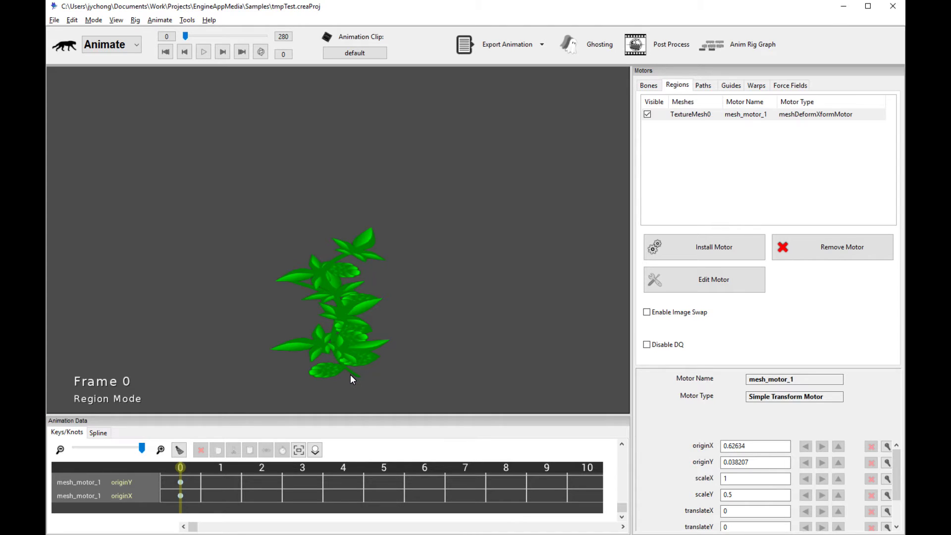
left_click(769, 494)
key("BackSpace")
key("BackSpace")
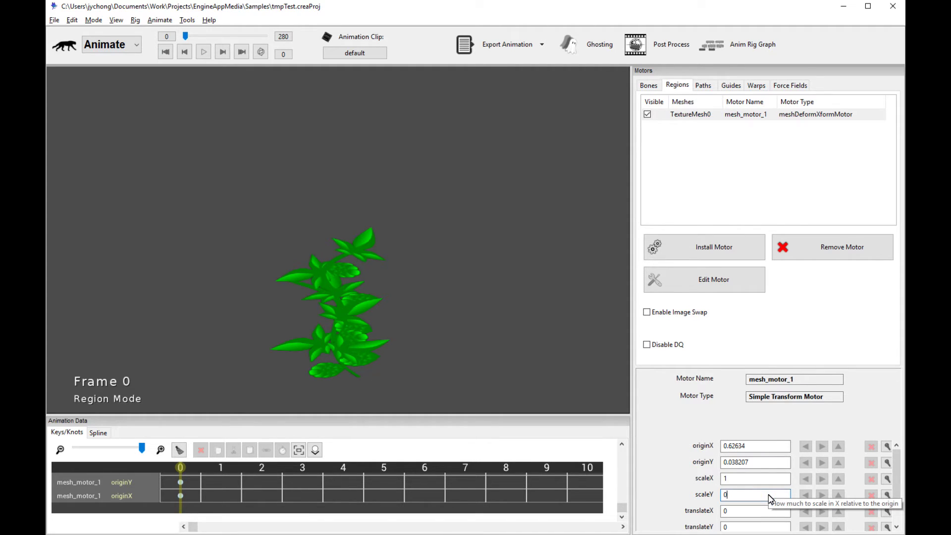
key("Return")
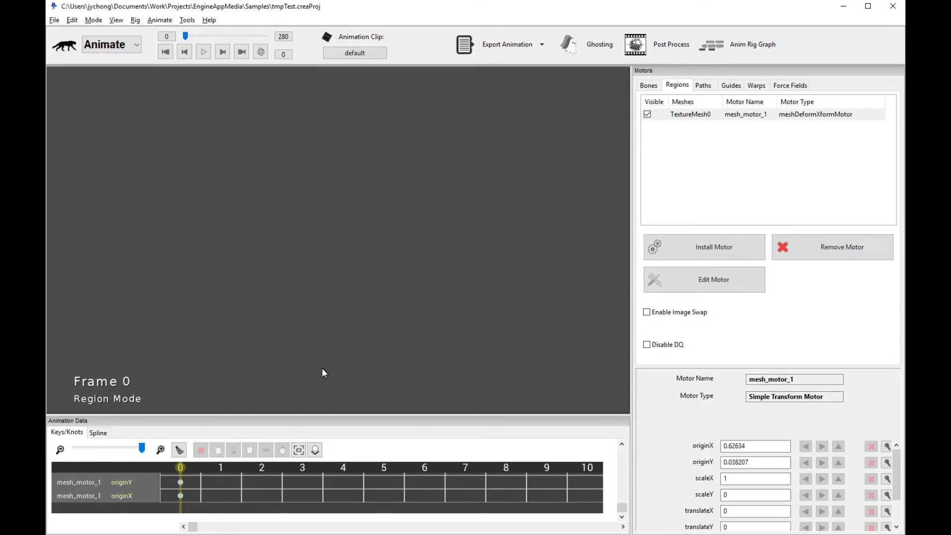
Zoom out the timeline and key scaleY to 1 at frame 60
left_click_drag(136, 453, 88, 452)
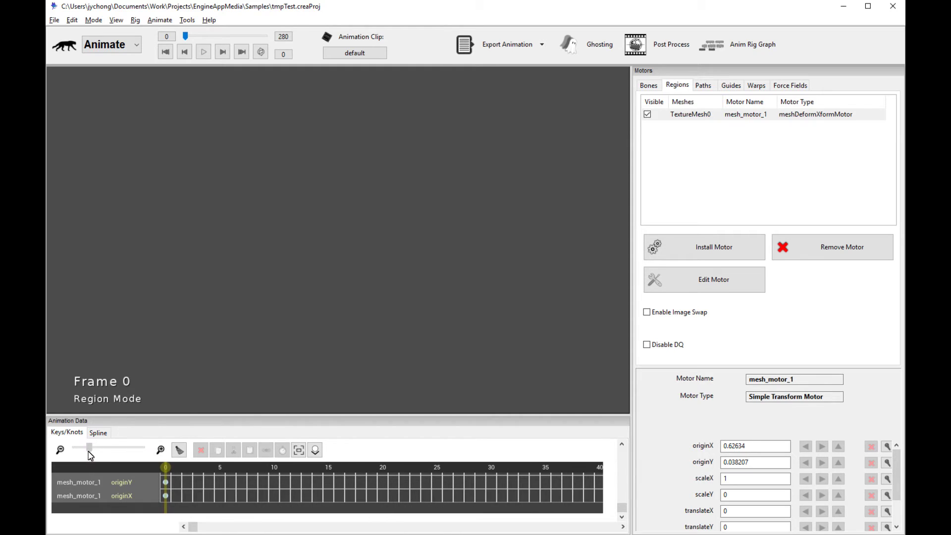
left_click_drag(193, 526, 303, 529)
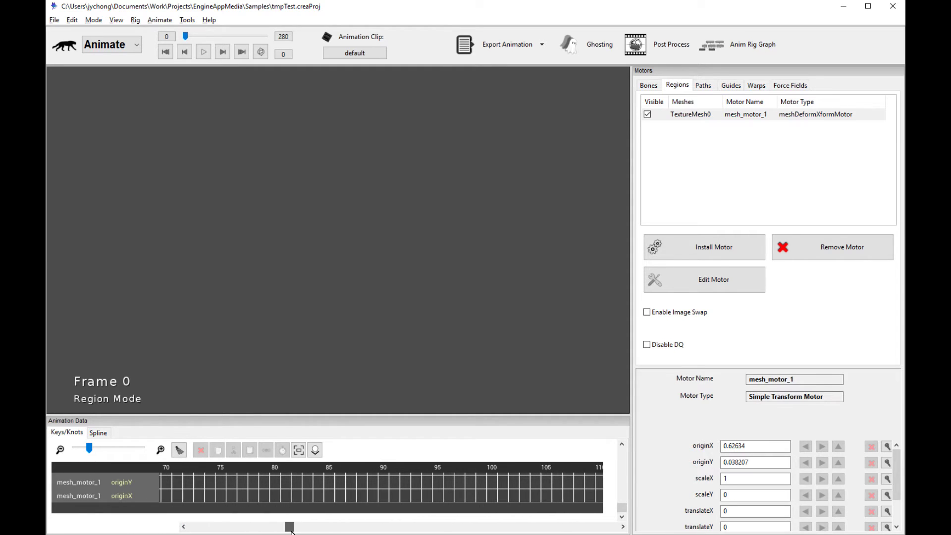
left_click(385, 466)
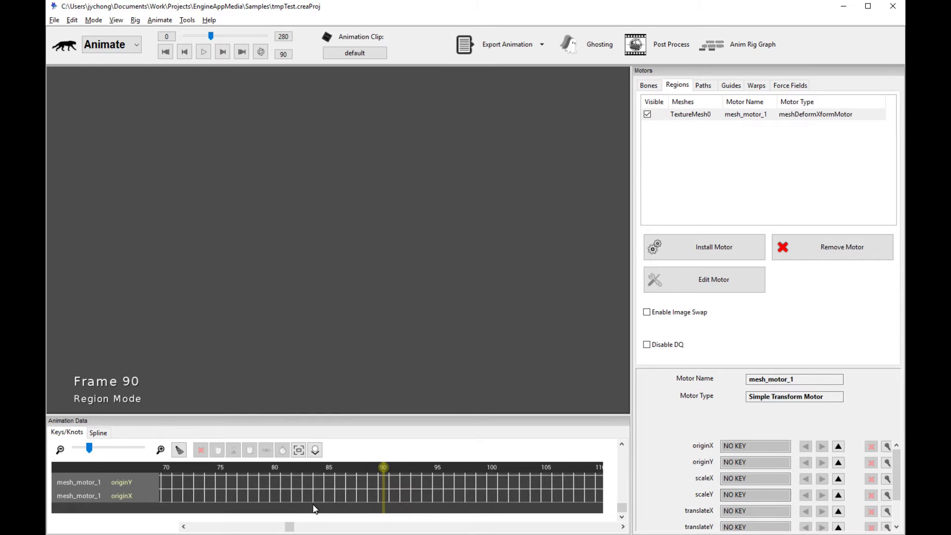
left_click_drag(290, 527, 262, 527)
left_click(278, 468)
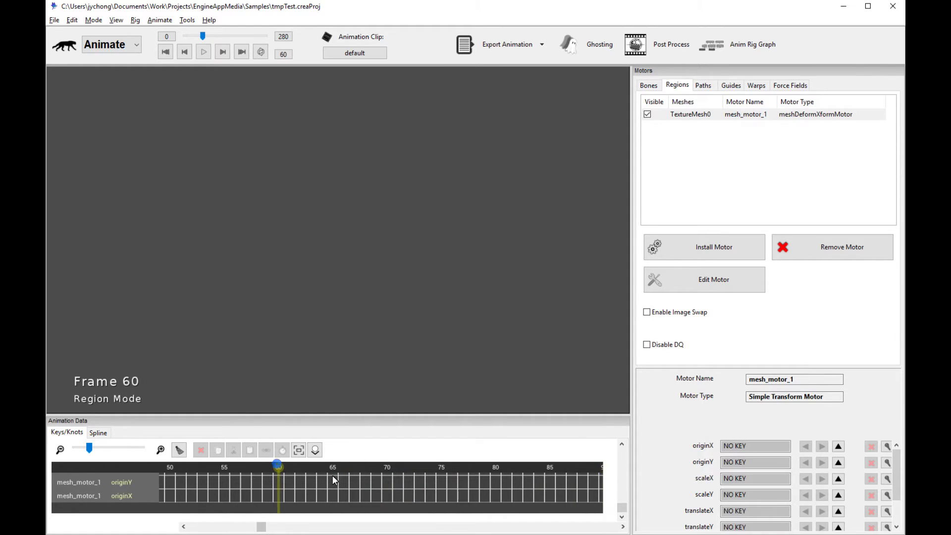
left_click(889, 498)
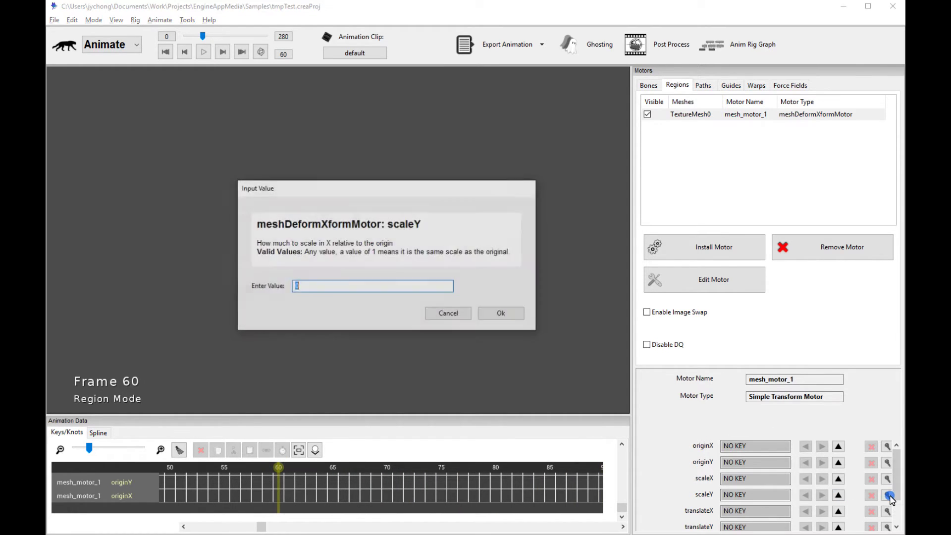
key("Escape")
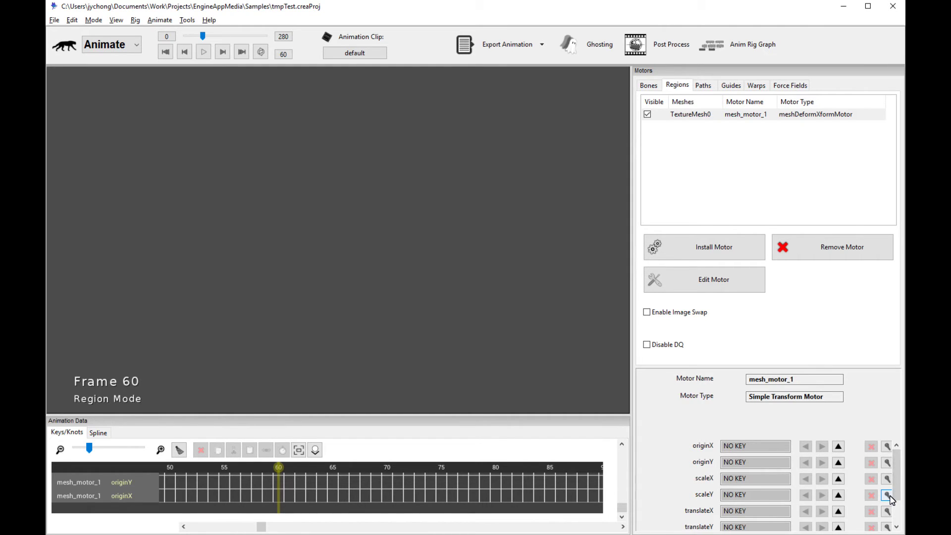
left_click(887, 496)
Play the growth animation twice to preview it, then deselect the mesh motor
key("space")
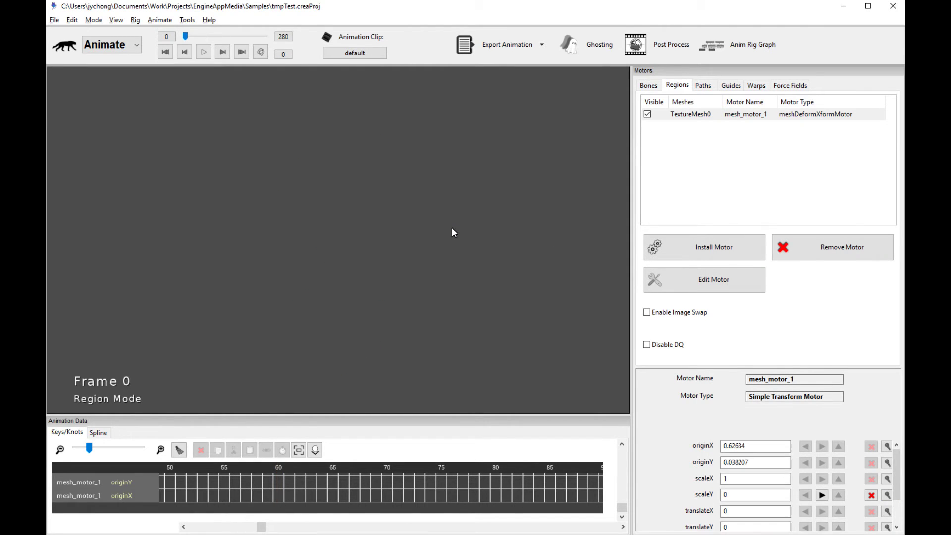
key("space")
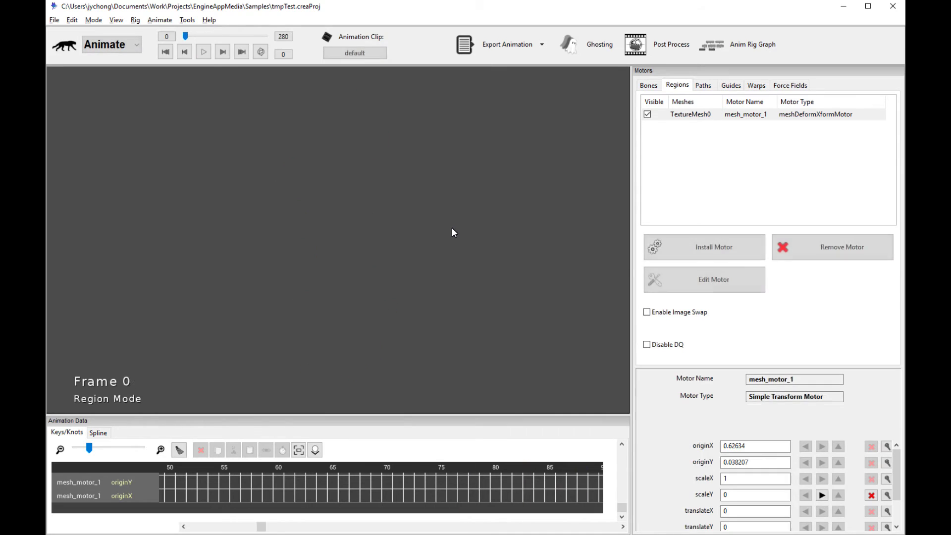
key("space")
key("space")
key("space")
key("space")
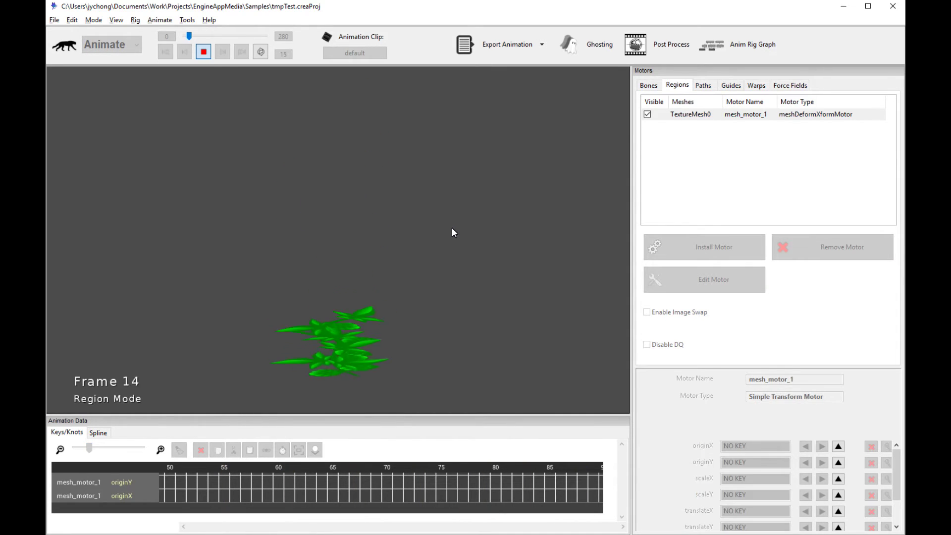
key("space")
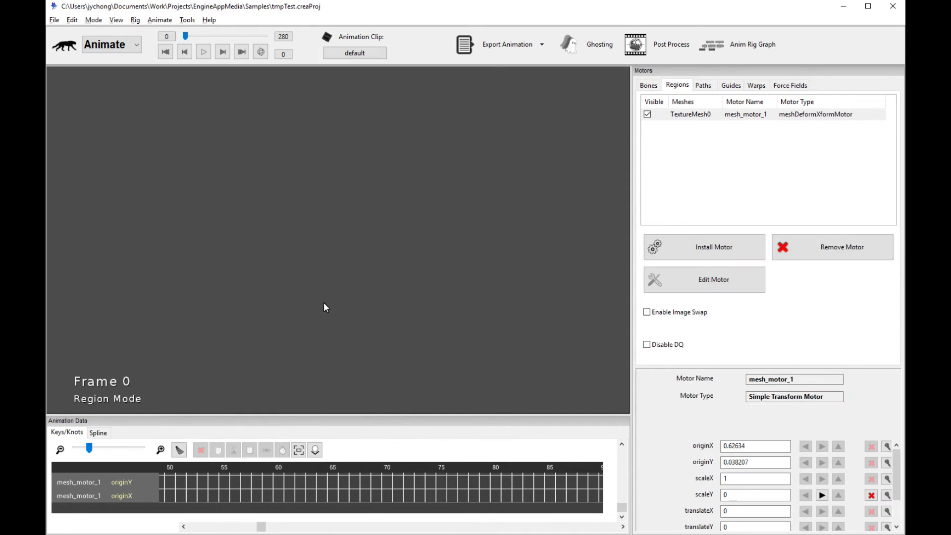
left_click(254, 529)
Select all bones and bend the chain into a rightward arc, then preview playback
left_click(322, 326)
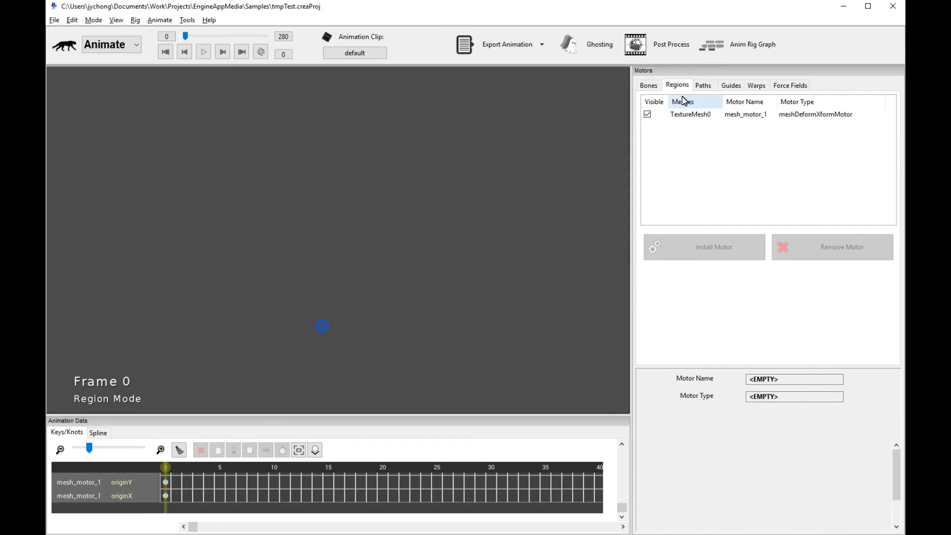
left_click(649, 86)
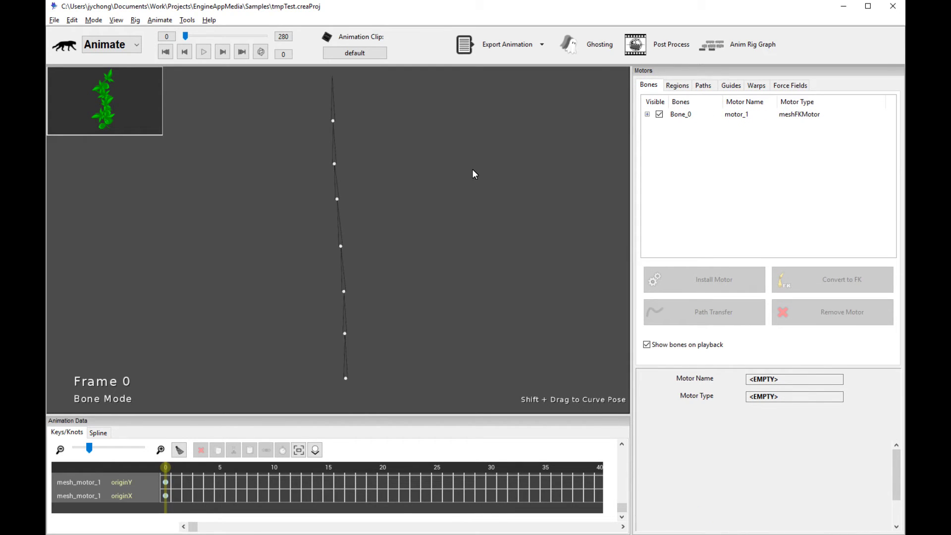
left_click(347, 353)
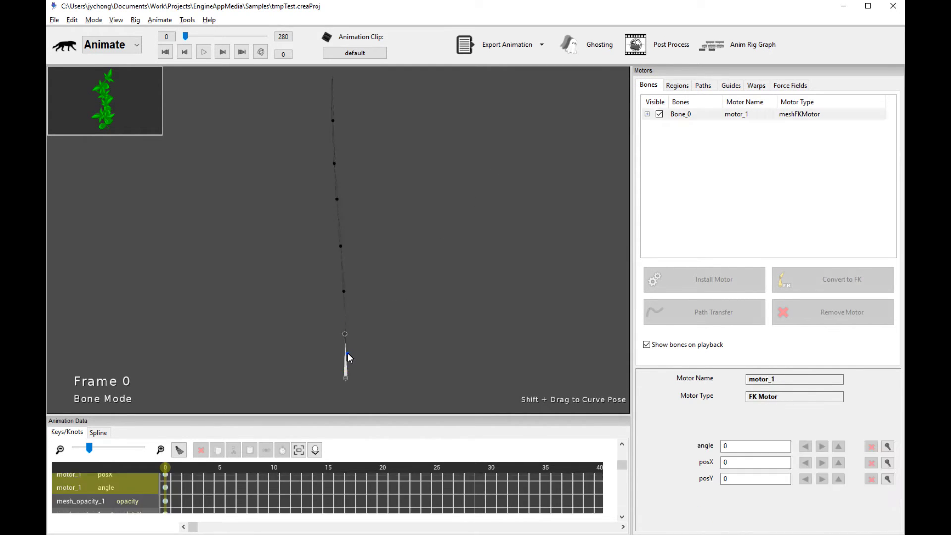
left_click(416, 228)
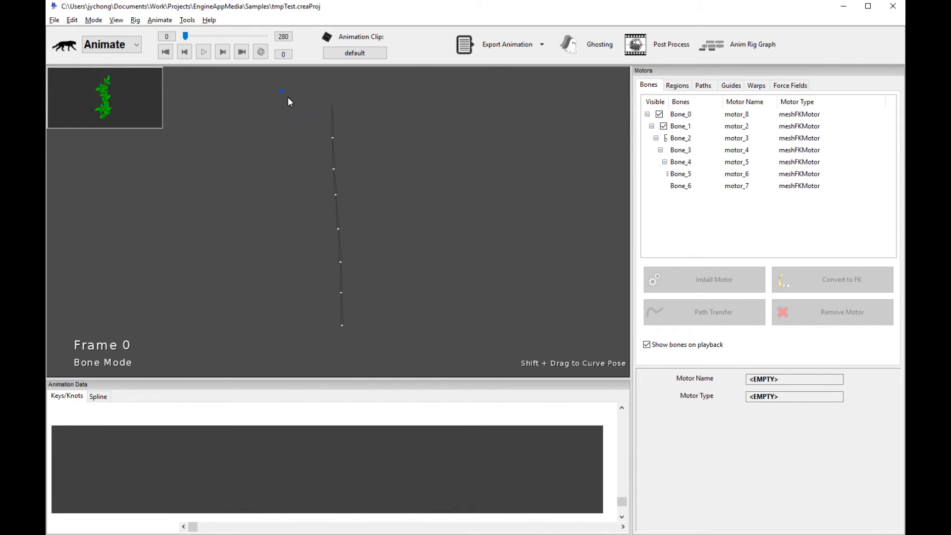
mouse_move(282, 91)
left_mouse_down()
mouse_move(371, 211)
mouse_move(398, 335)
mouse_move(343, 297)
mouse_move(359, 222)
mouse_move(424, 173)
mouse_move(519, 202)
left_mouse_up()
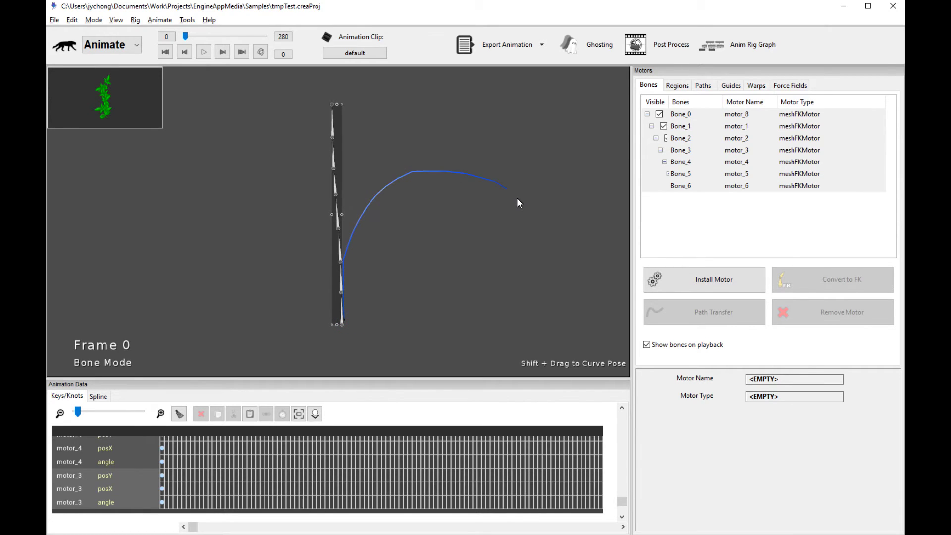
left_click_drag(517, 198, 517, 199)
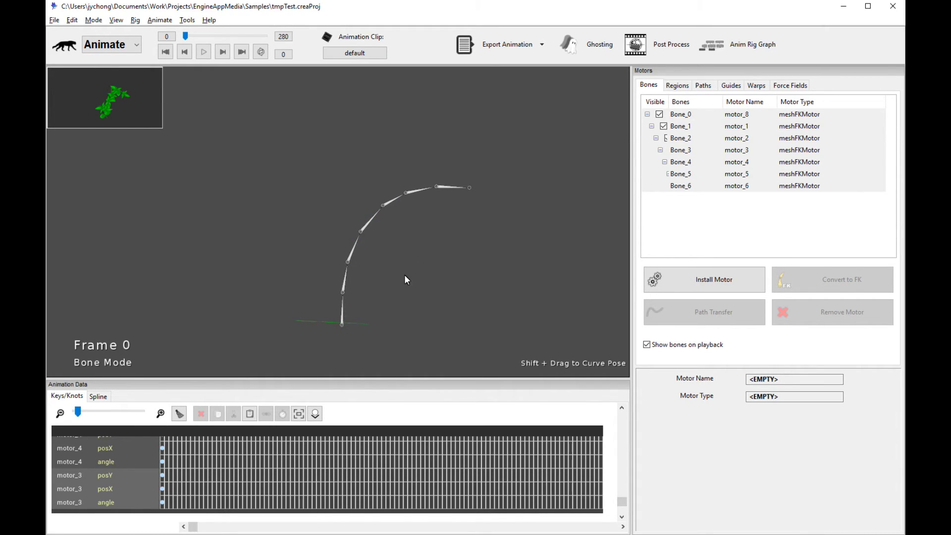
key("space")
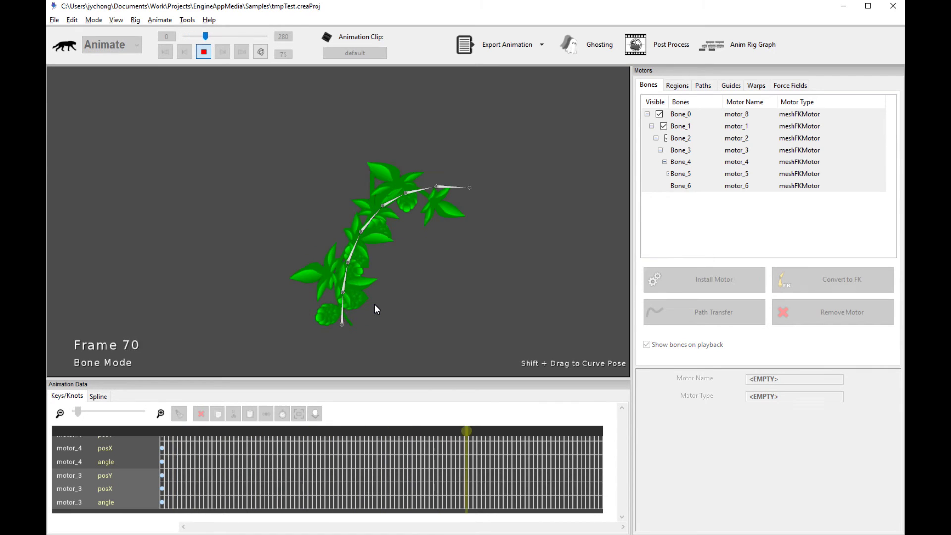
key("space")
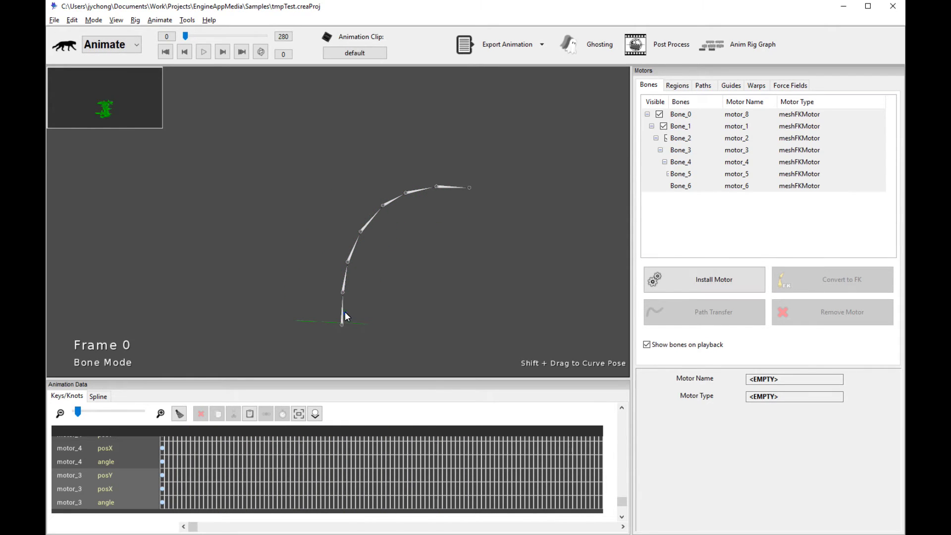
Sketch a higher arching curve for the chain and replay the animation
mouse_move(345, 311)
left_mouse_down()
mouse_move(373, 261)
mouse_move(445, 236)
mouse_move(494, 263)
left_mouse_up()
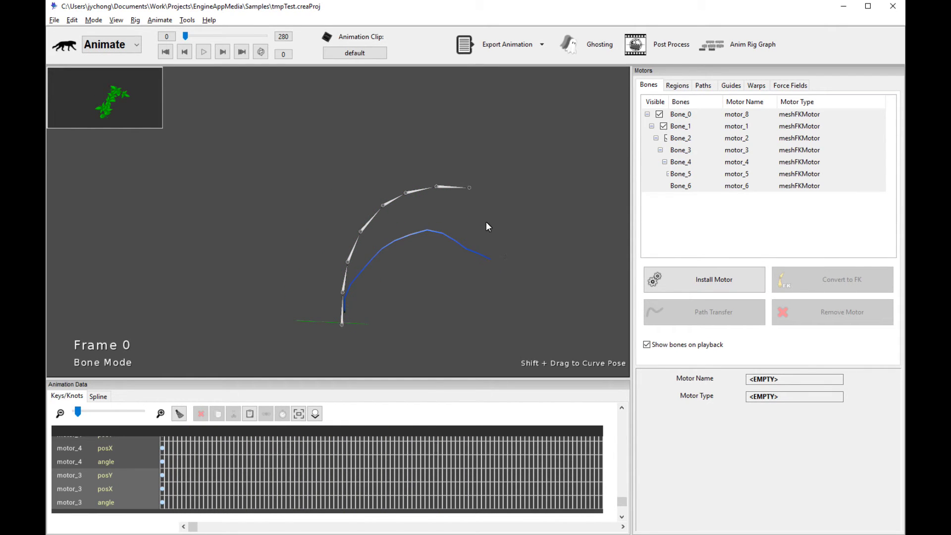
key("space")
key("space")
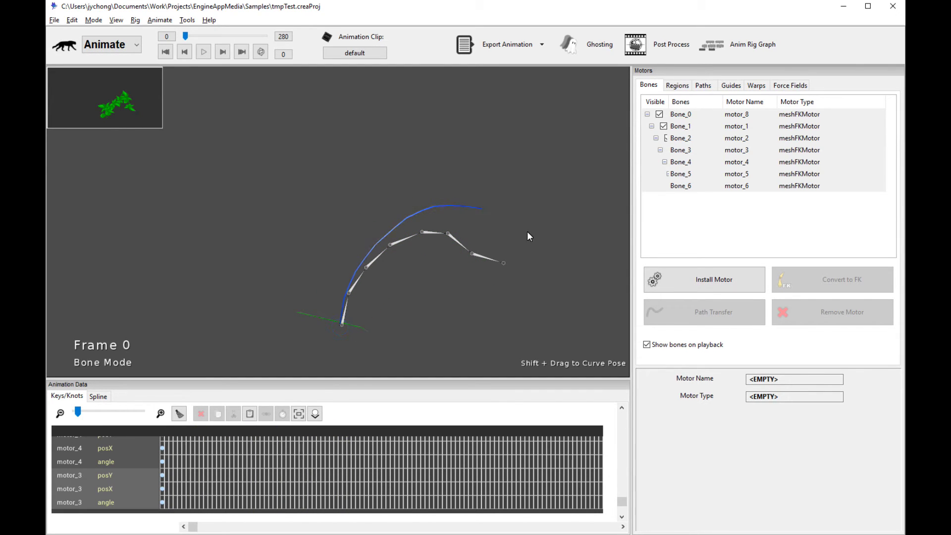
key("space")
key("space")
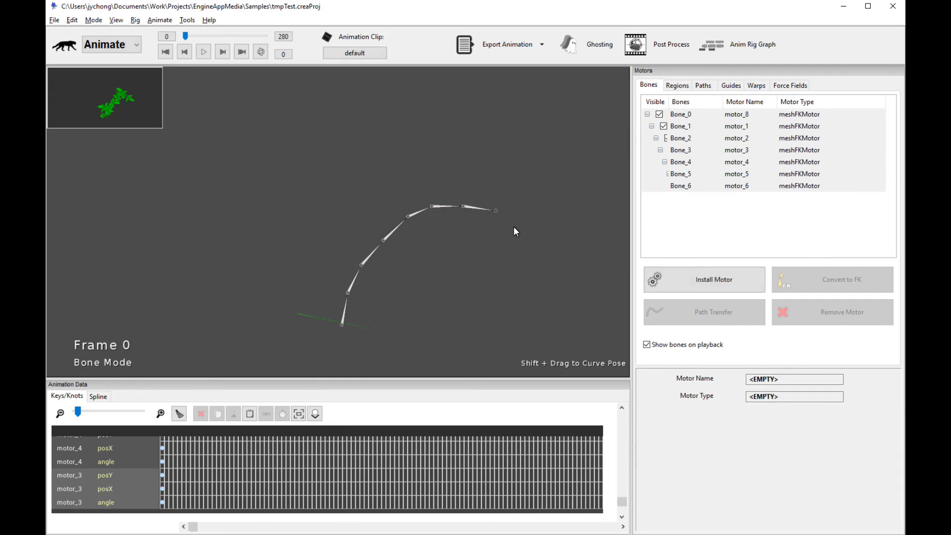
key("space")
key("space")
Return to the Bones list, replay the growth, and sketch a taller curve along the chain
left_click(684, 85)
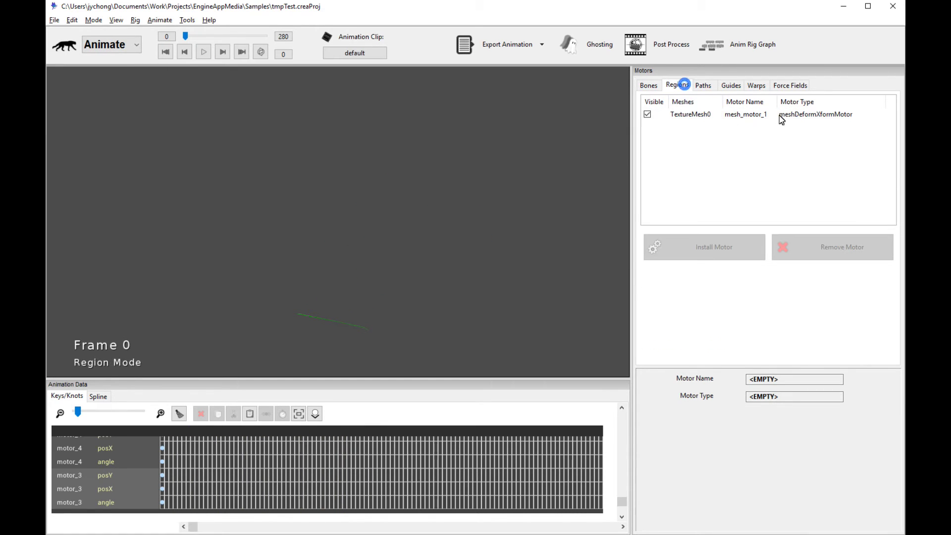
left_click(656, 86)
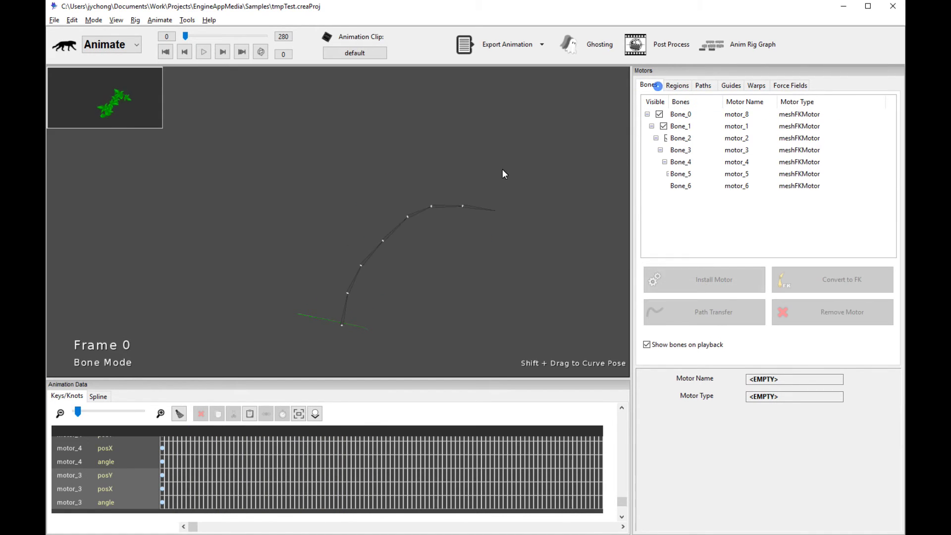
key("space")
key("space")
key("space")
key("space")
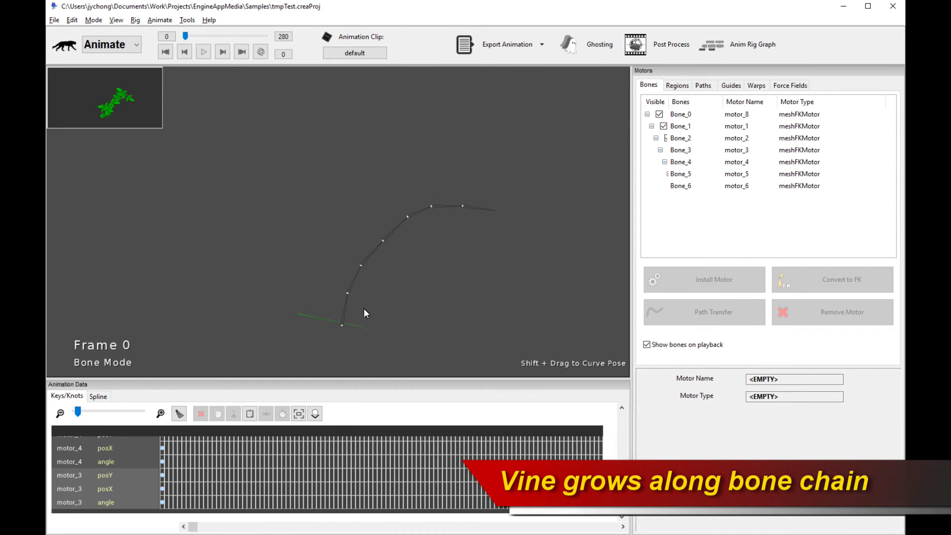
mouse_move(343, 326)
left_mouse_down()
mouse_move(350, 260)
mouse_move(391, 222)
mouse_move(475, 207)
mouse_move(502, 215)
mouse_move(371, 272)
left_mouse_up()
key("space")
key("space")
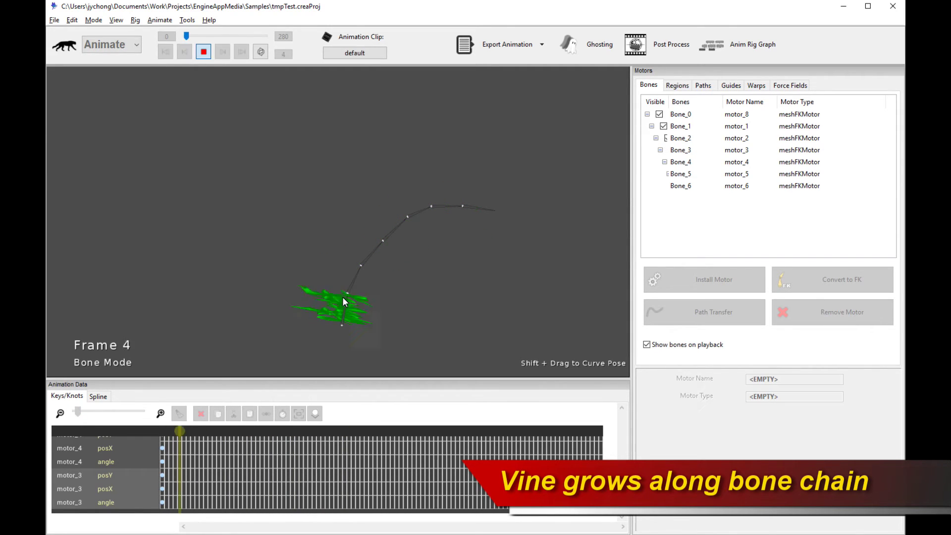
key("space")
key("space")
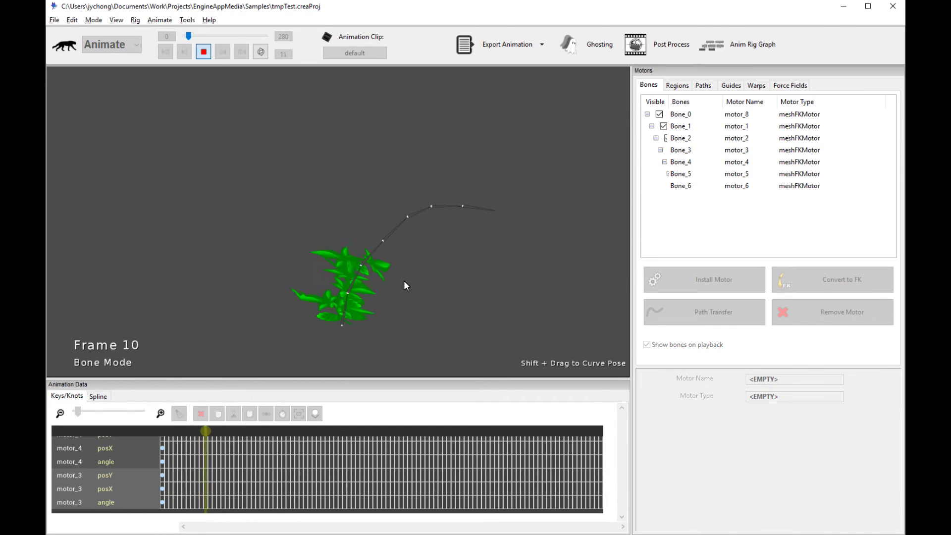
key("space")
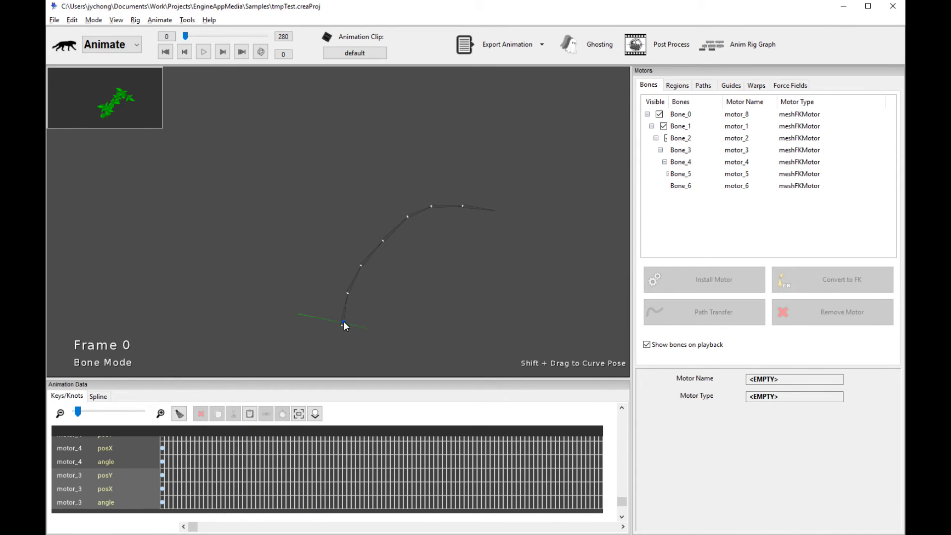
mouse_move(344, 322)
left_mouse_down()
mouse_move(316, 213)
mouse_move(366, 158)
mouse_move(418, 150)
left_mouse_up()
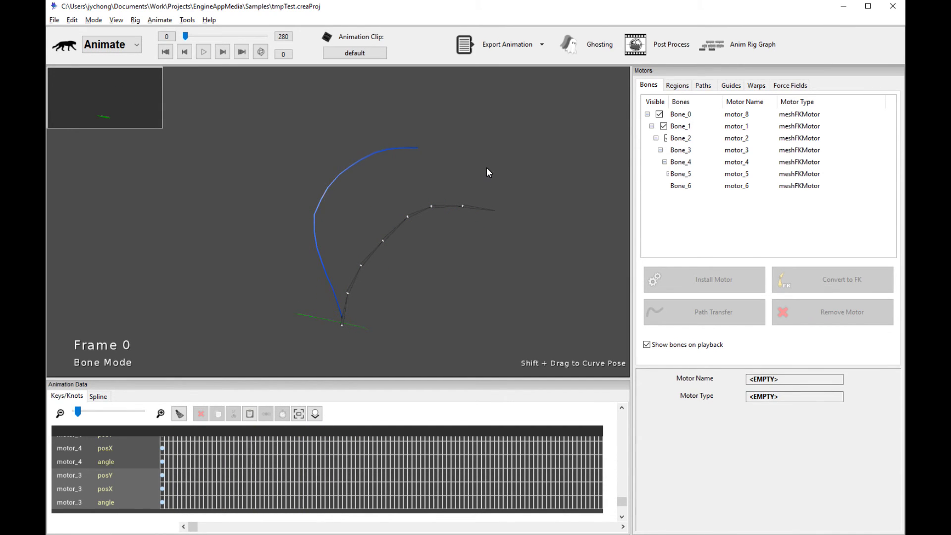
left_click(347, 310)
key("ctrl+a")
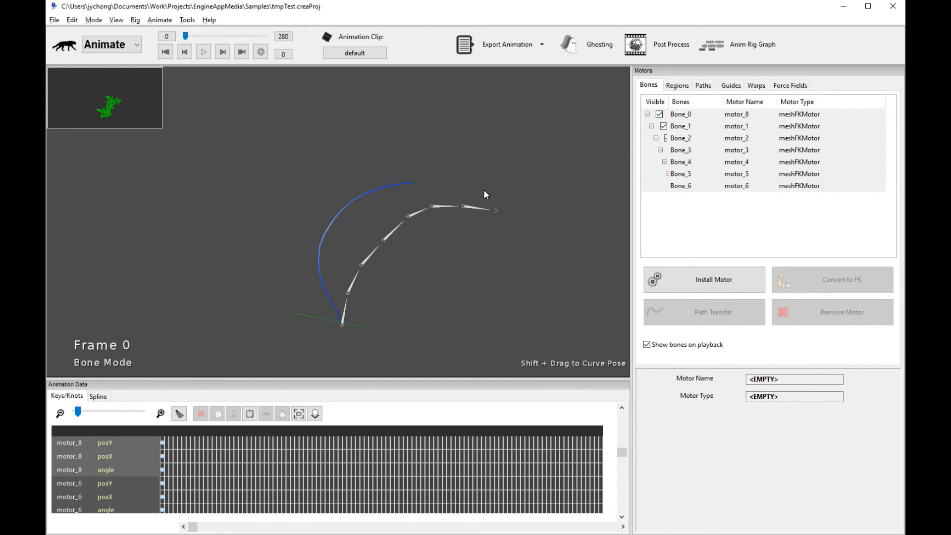
key("space")
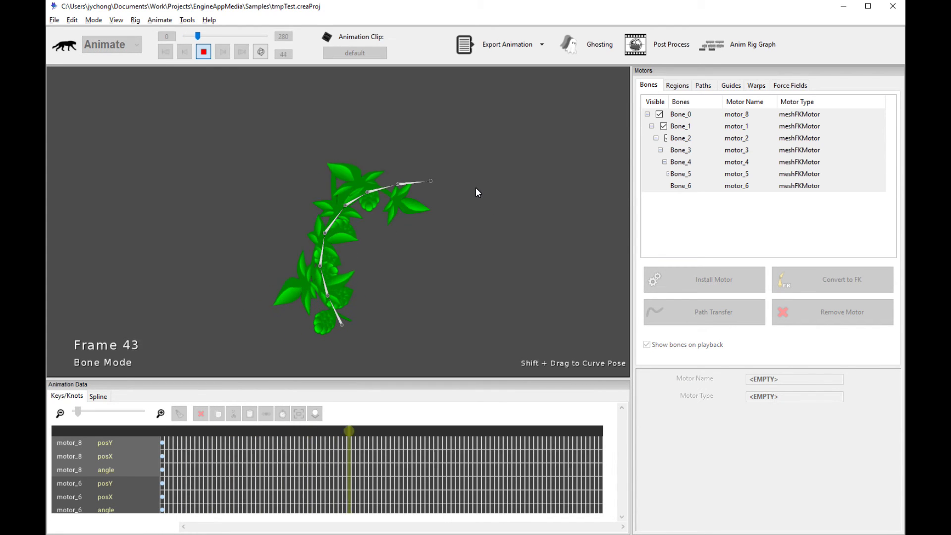
key("space")
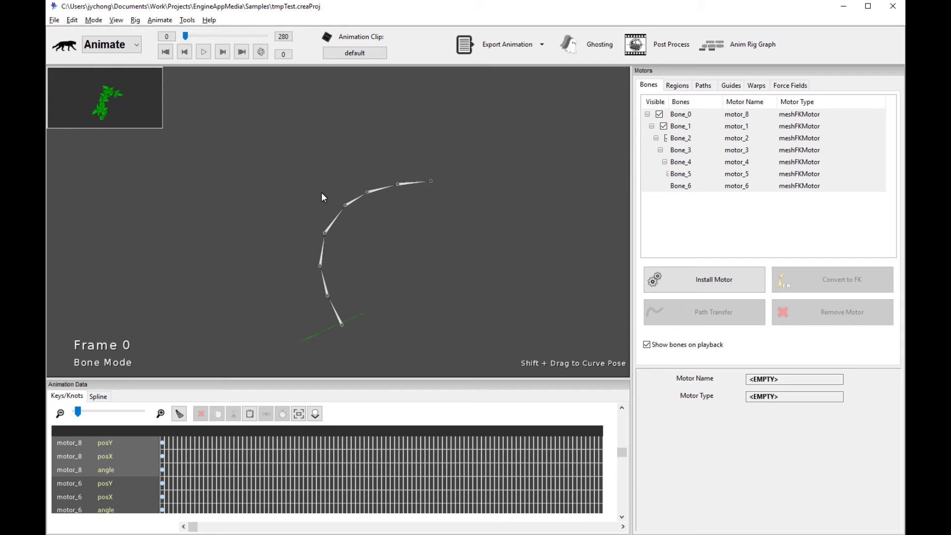
key("space")
key("space")
Install a Rotate Cycle Motor on the root bone Bone_0
left_click(336, 318)
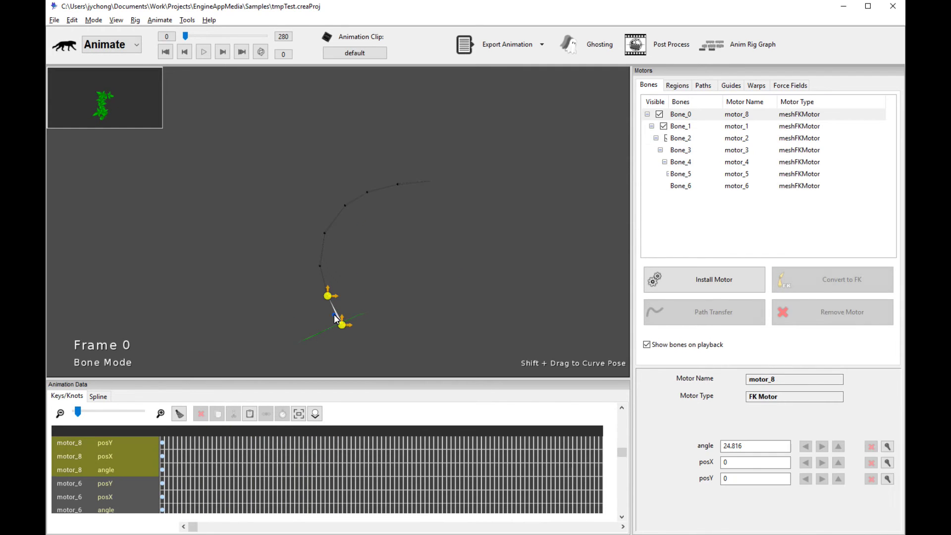
left_click(652, 270)
scroll(520, 325, "down", 6)
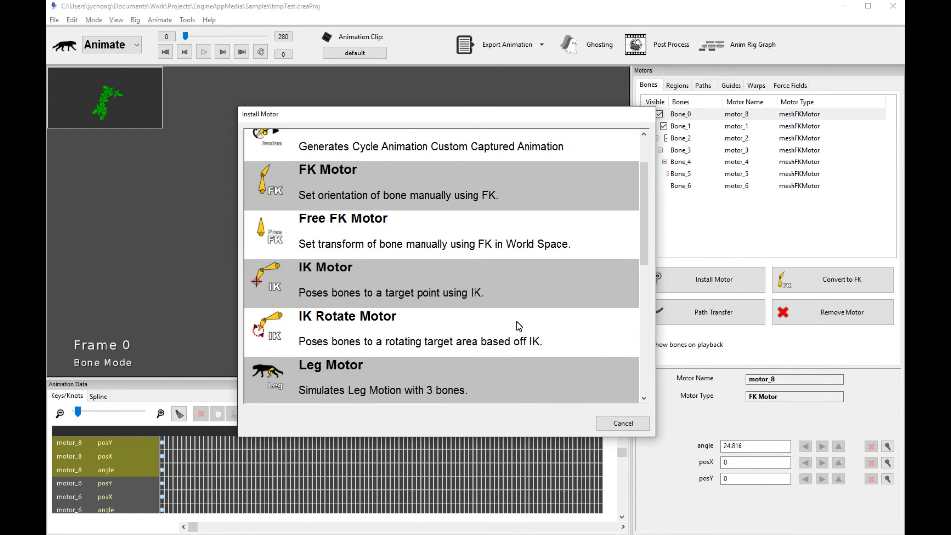
double_click(476, 325)
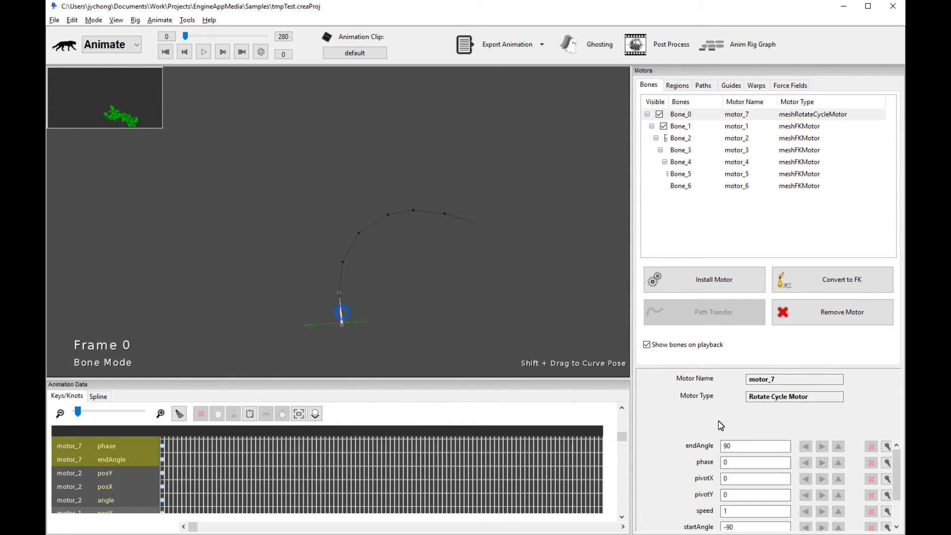
Set the Rotate Cycle Motor's endAngle to 30 and startAngle to -30
double_click(743, 446)
type("3-")
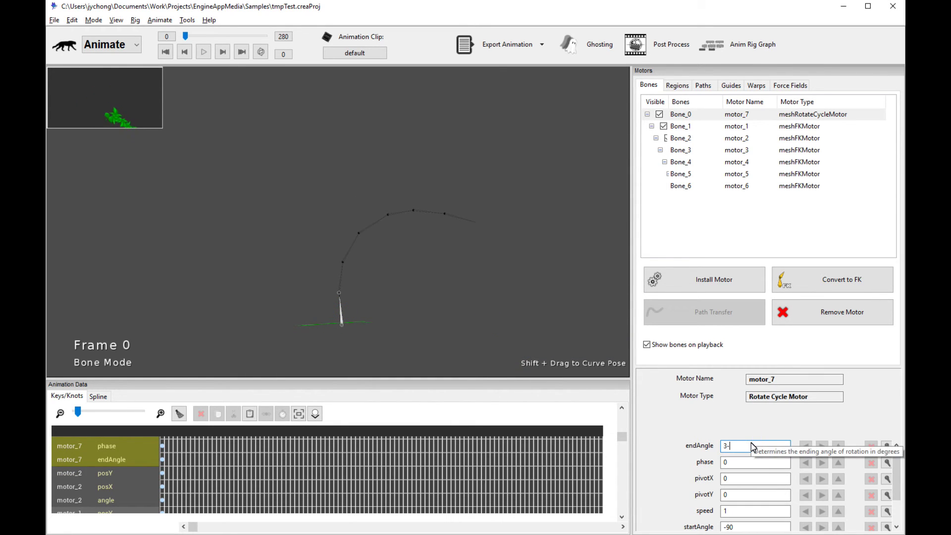
key("Return")
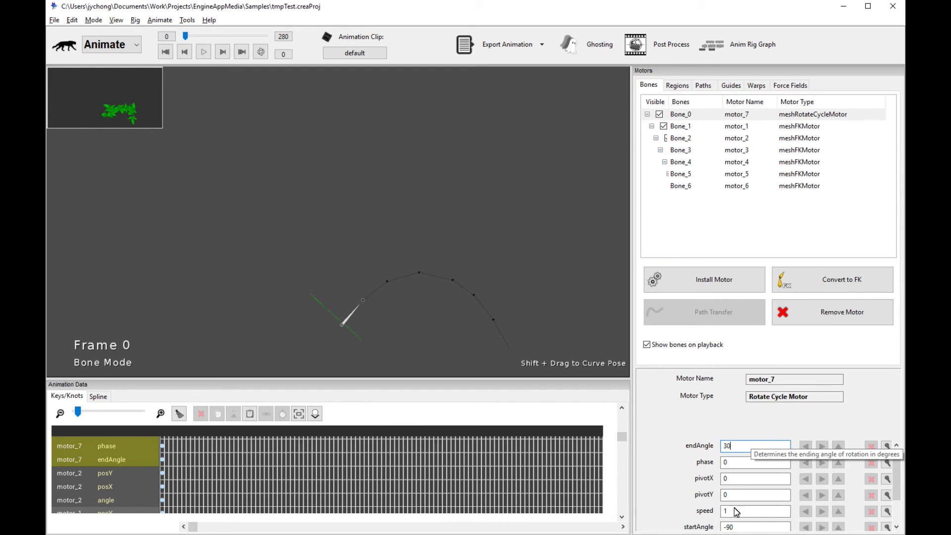
double_click(752, 528)
type("-")
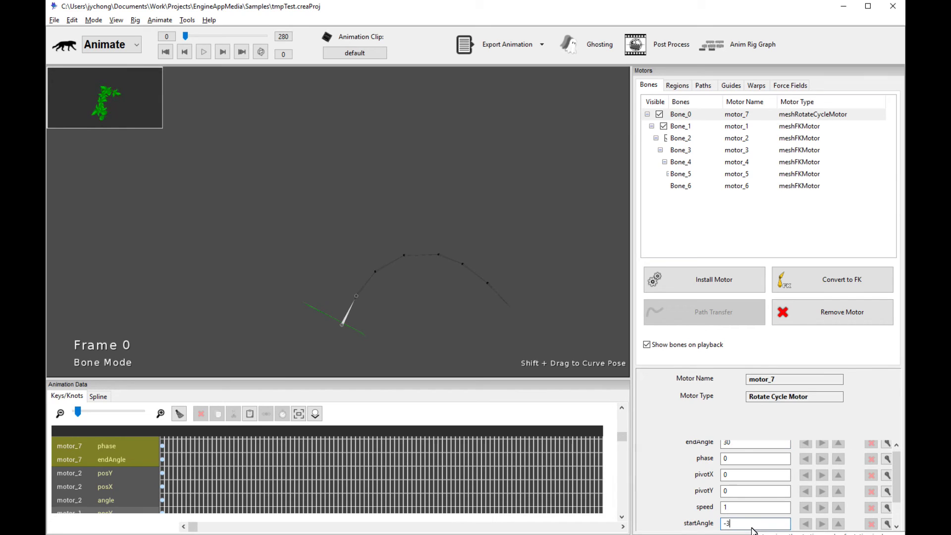
type("30")
key("Return")
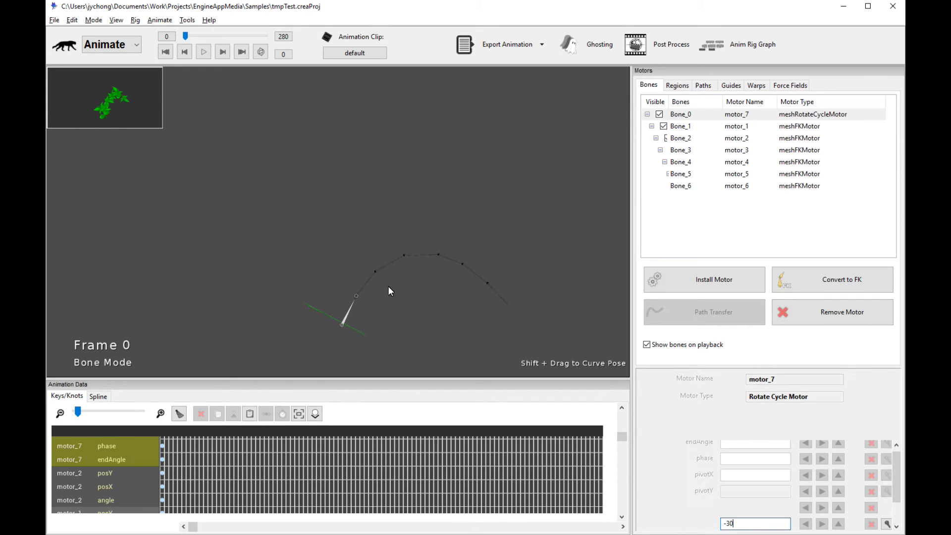
left_click(340, 254)
Select Bone_1 through Bone_6 and install a Bend Physics Motor on them
left_click(344, 279)
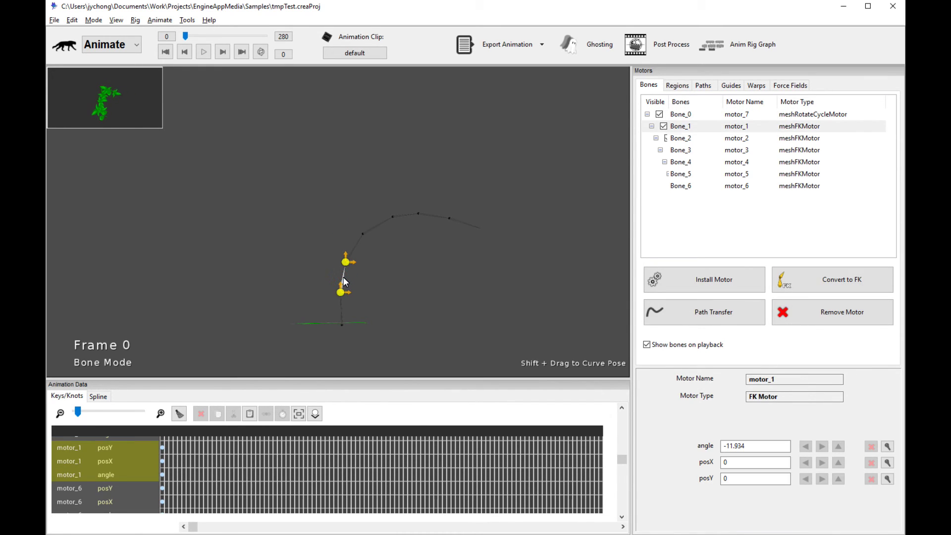
left_click(345, 281, "shift")
left_click(669, 282)
double_click(456, 166)
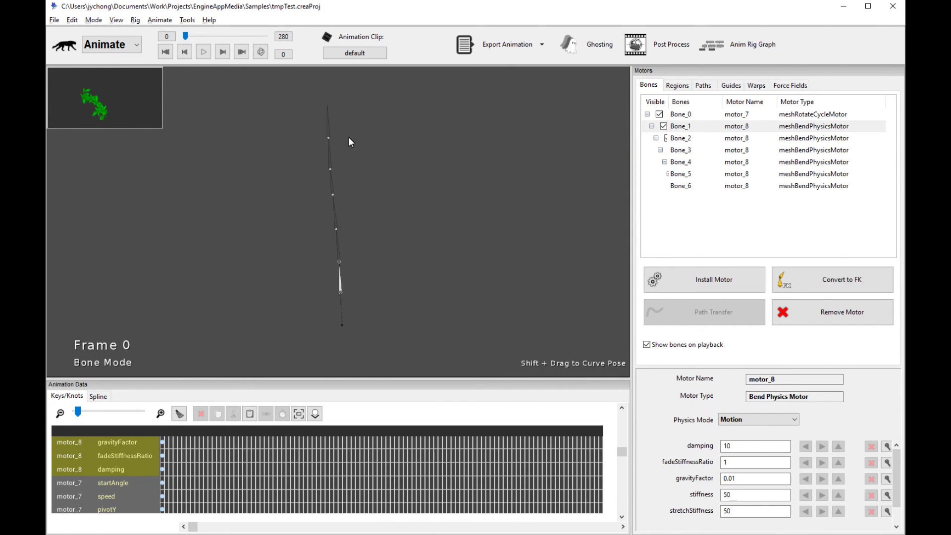
Raise the Bend Physics damping to 20 and preview the animation
left_click(329, 123)
double_click(754, 446)
type("20")
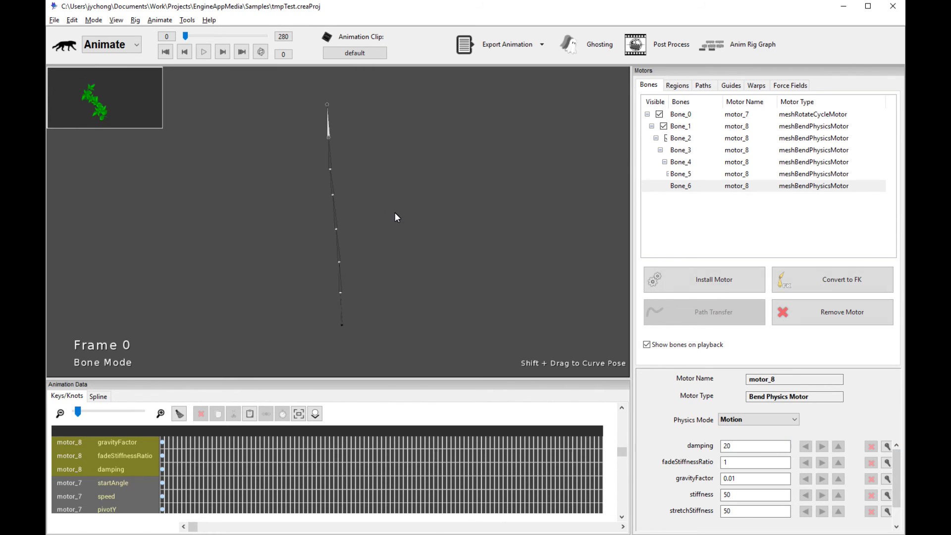
key("space")
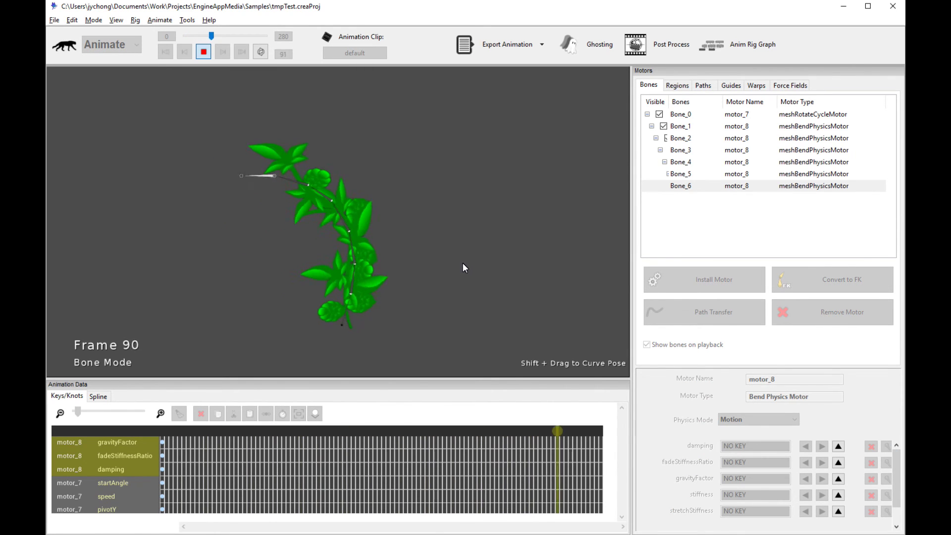
key("space")
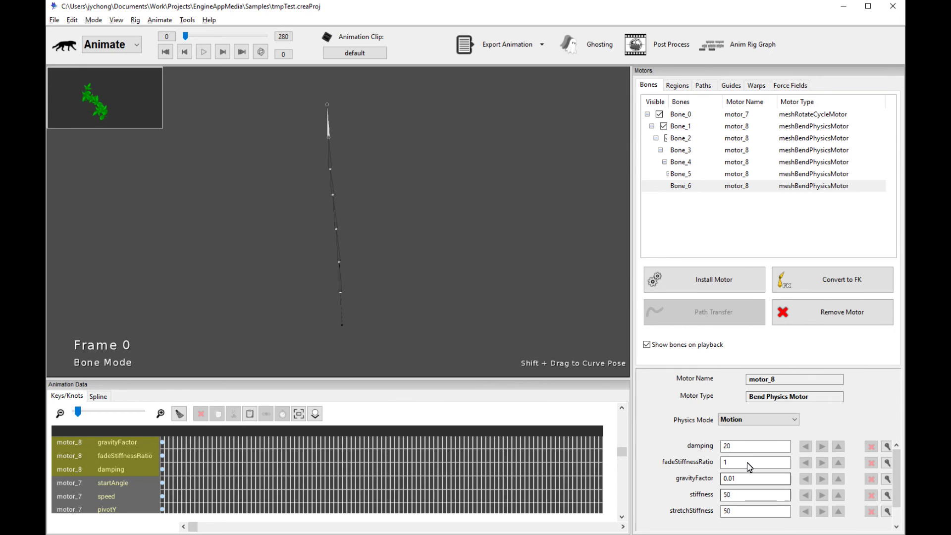
left_click(746, 497)
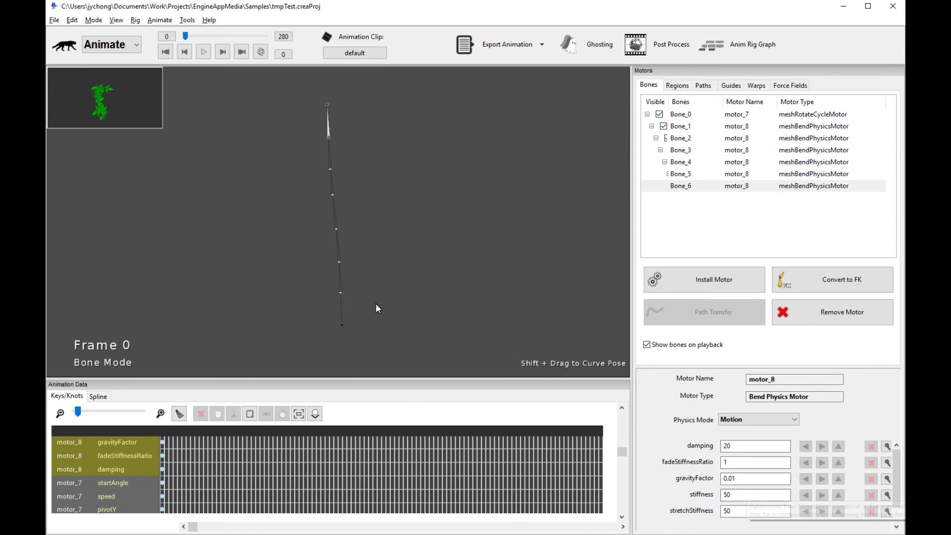
Set the root bone's Rotate Cycle speed to 2 and preview the faster swing
left_click(341, 298)
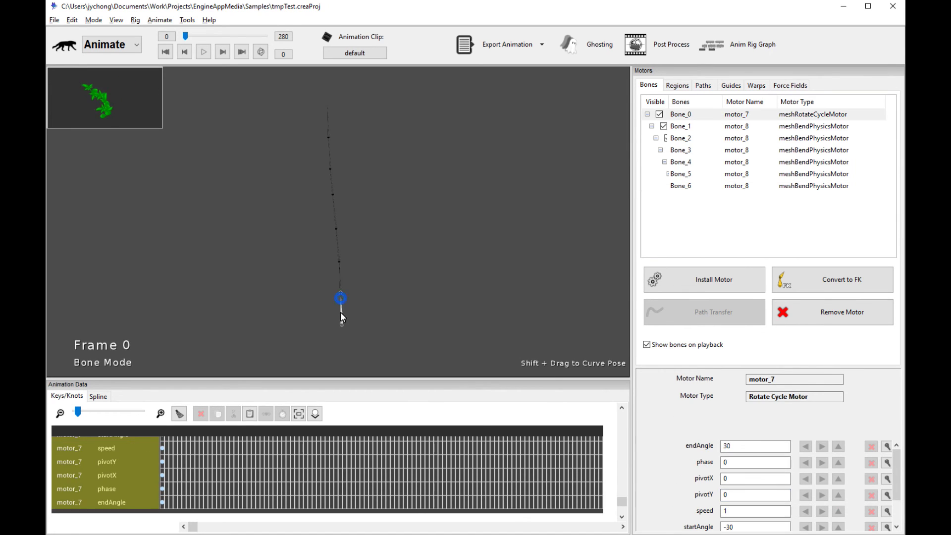
double_click(754, 516)
type("2")
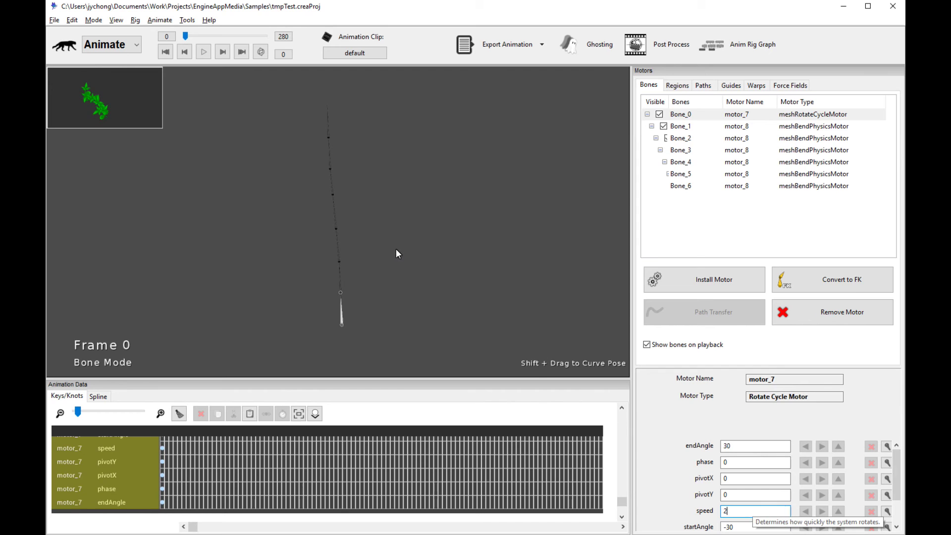
key("Return")
key("space")
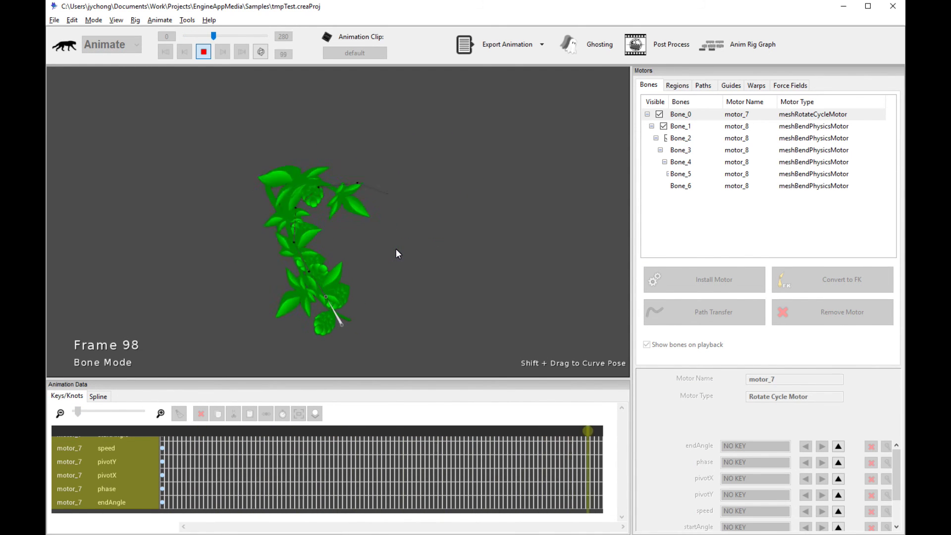
key("space")
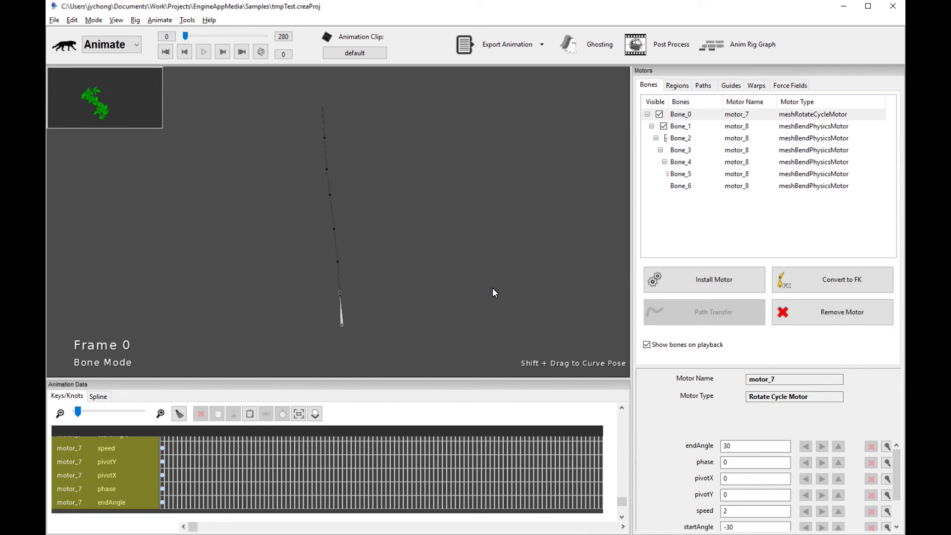
left_click(243, 52)
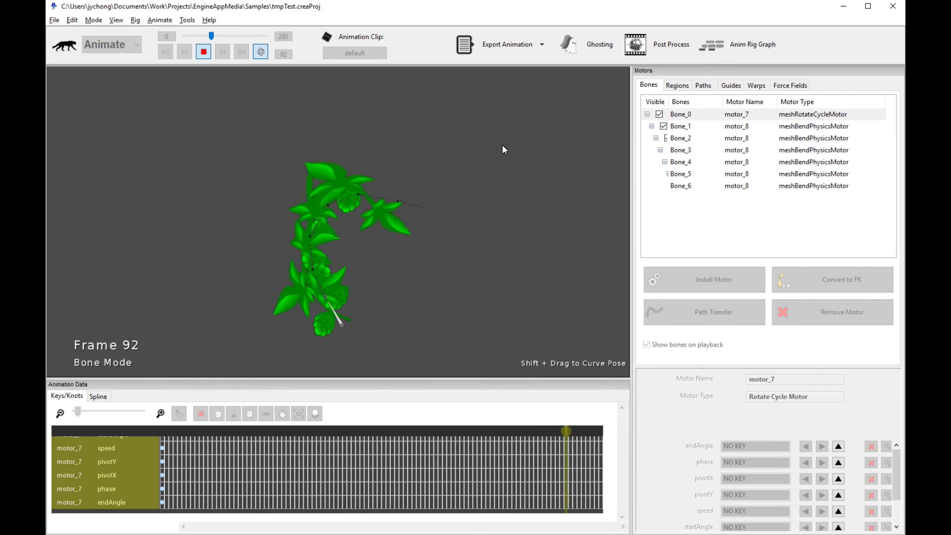
key("space")
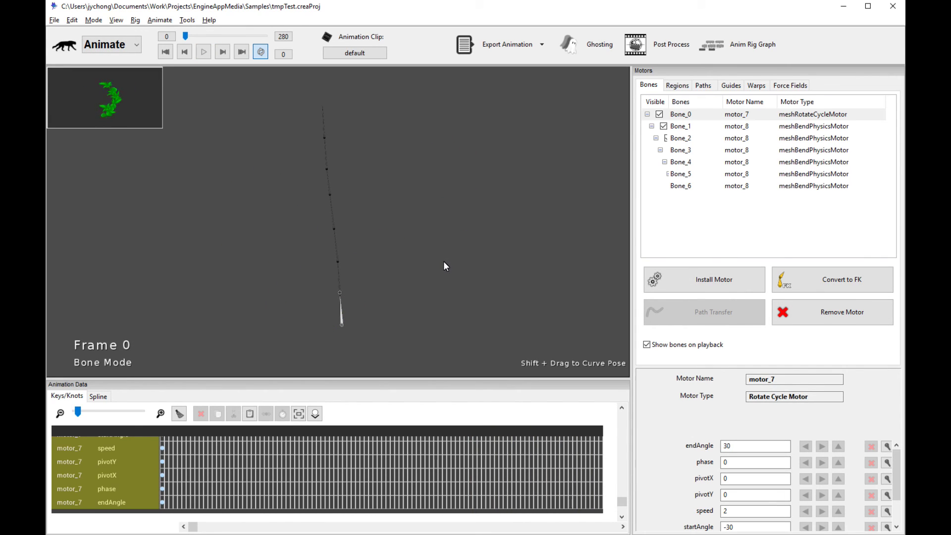
Set the rotation end angle to -30 and start angle to -60, then preview the swing
left_click(749, 446)
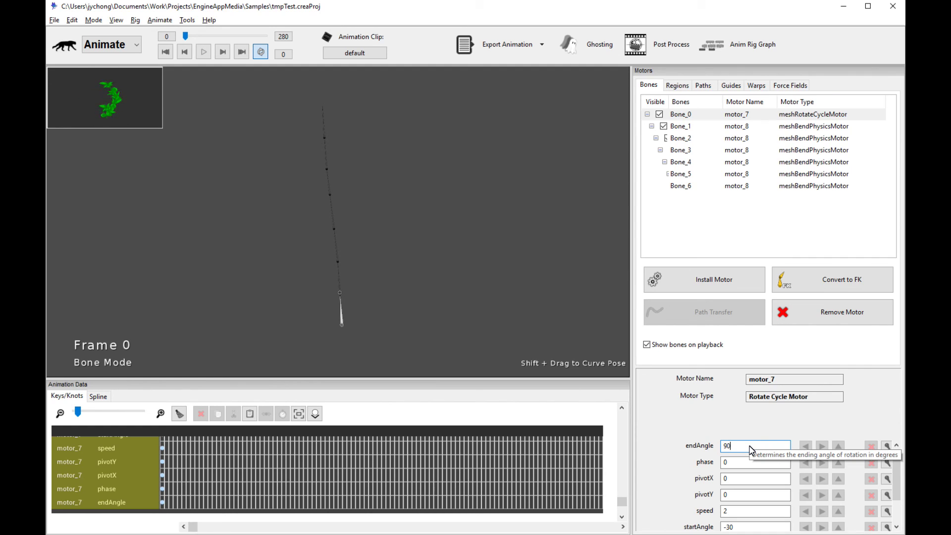
key("Return")
double_click(735, 445)
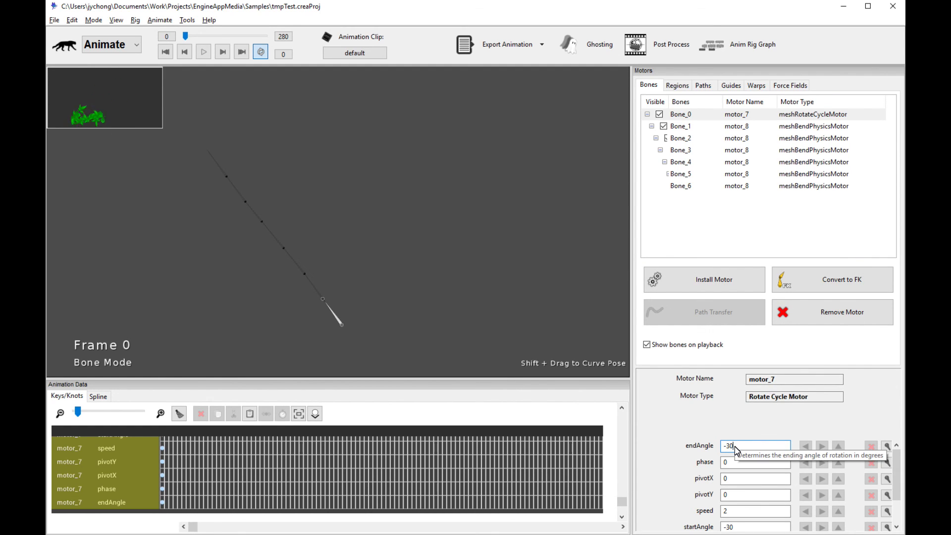
key("Return")
double_click(756, 527)
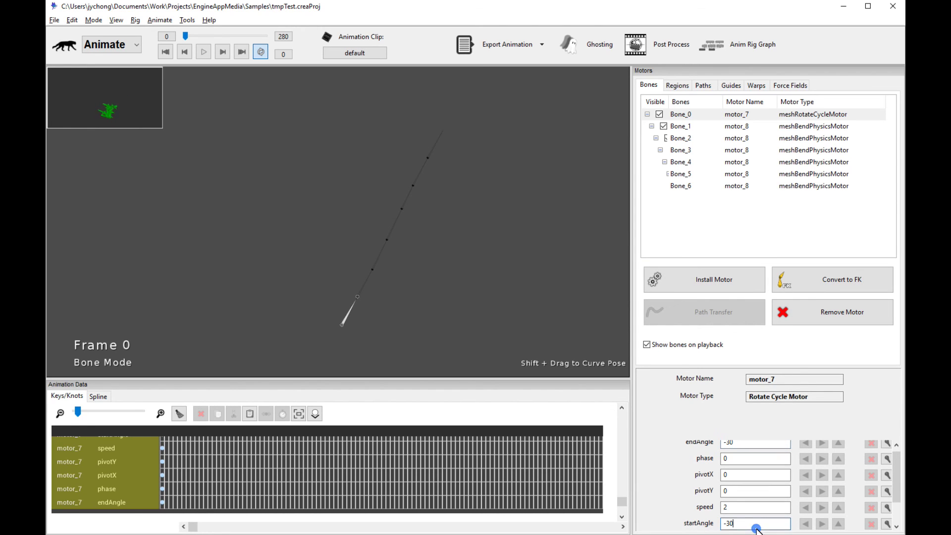
type("-3")
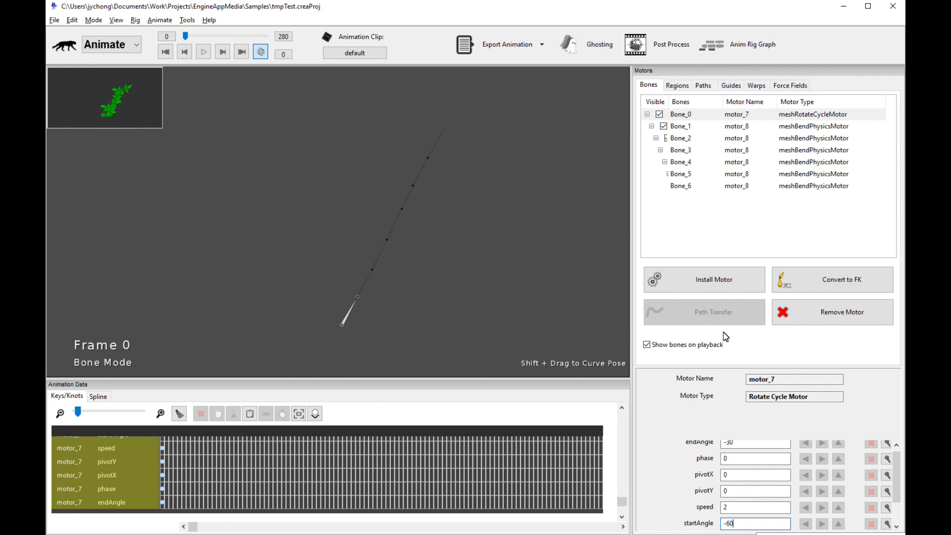
type("0")
key("Return")
key("space")
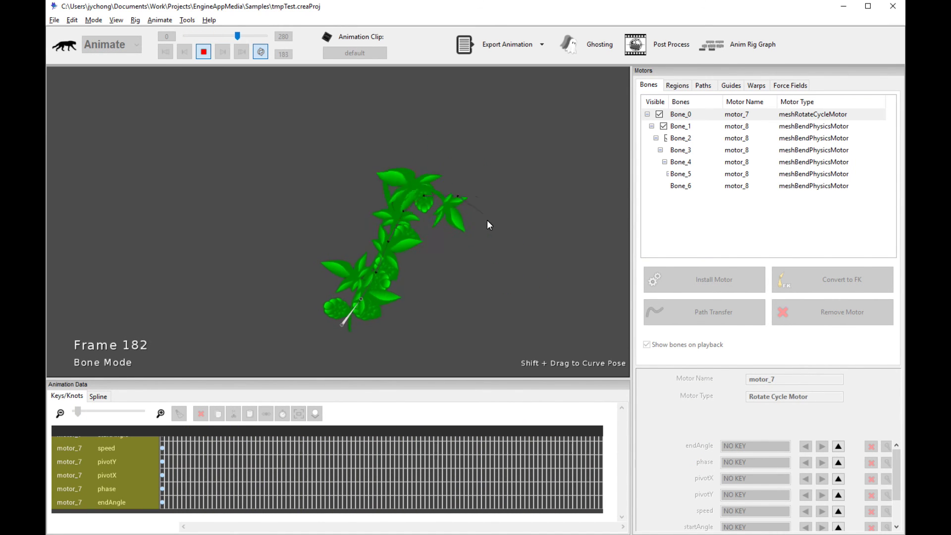
key("space")
left_click(677, 86)
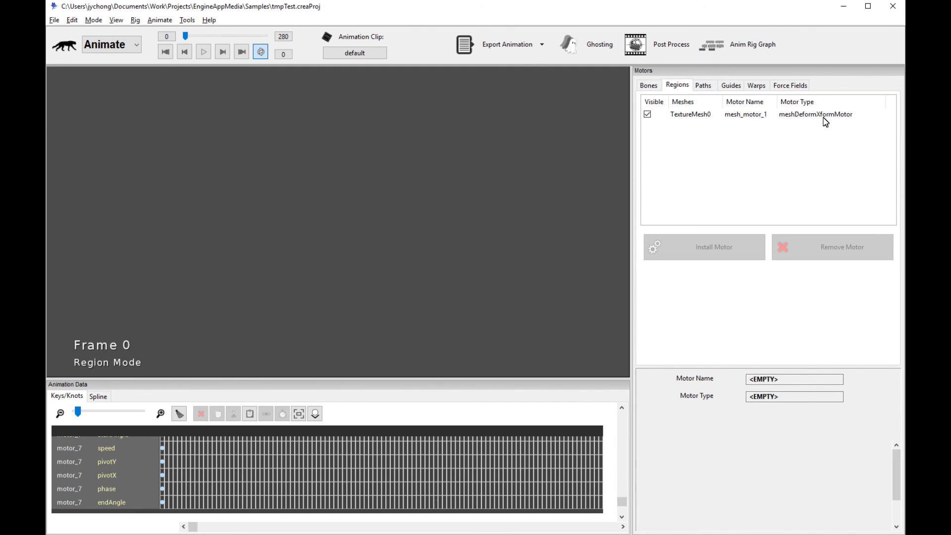
left_click(651, 85)
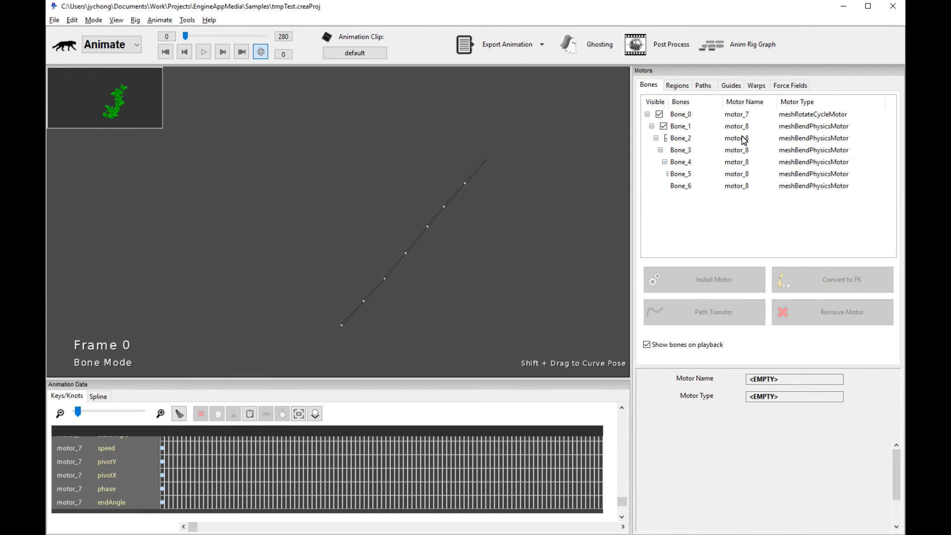
left_click(677, 86)
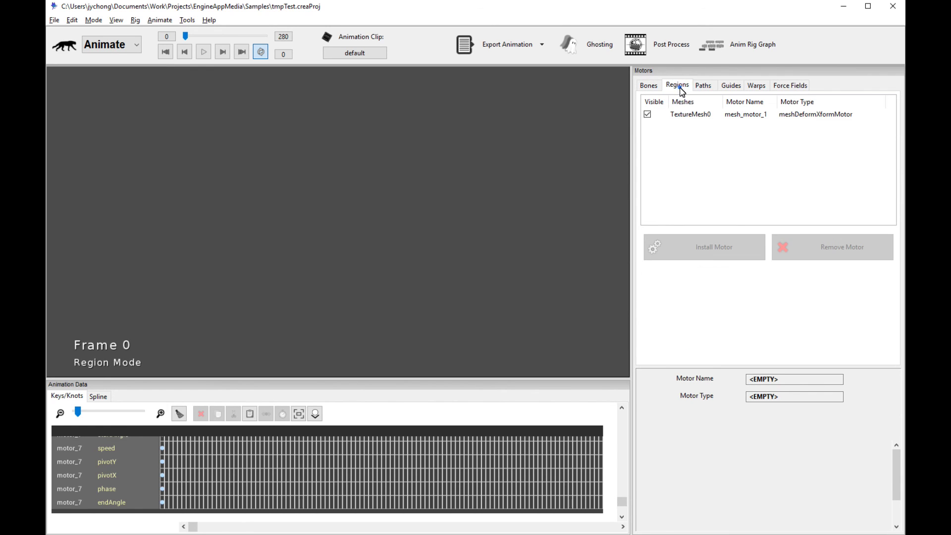
left_click(809, 115)
left_click(559, 225)
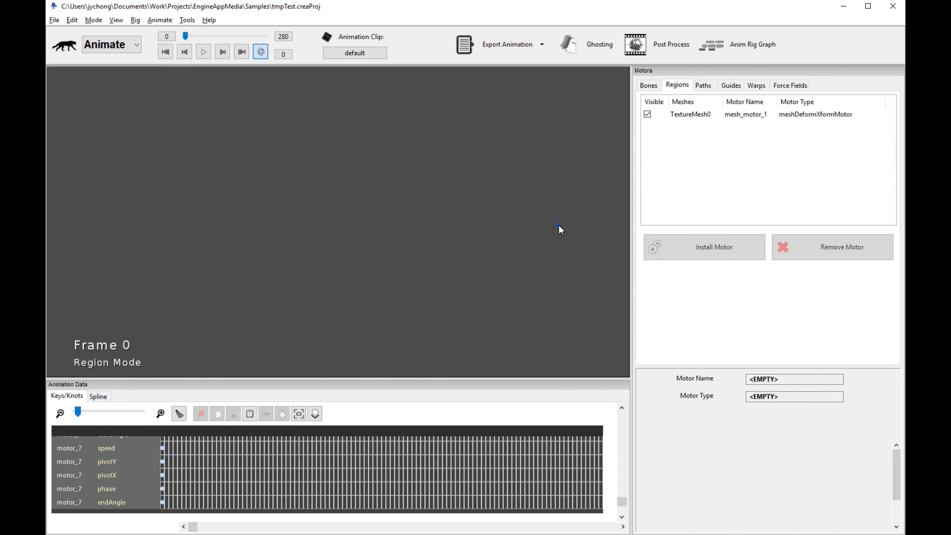
left_click(654, 86)
key("space")
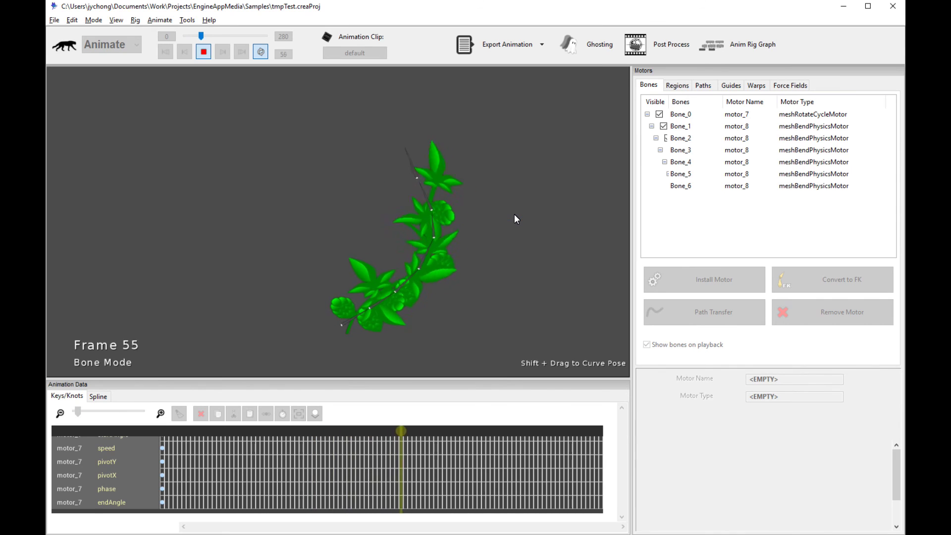